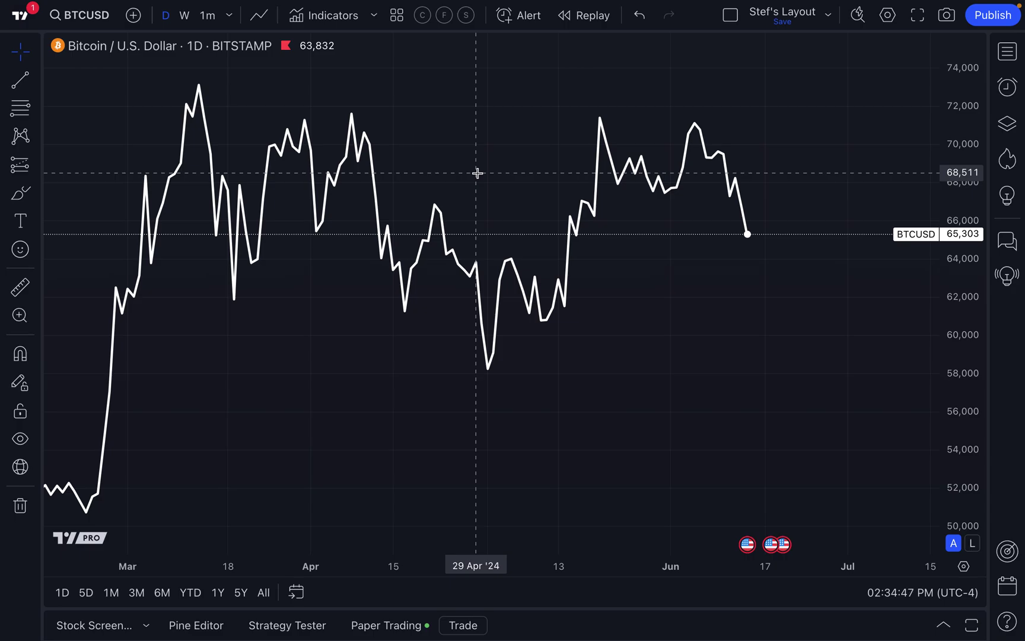
Set the Bitcoin / U.S. Dollar daily chart's type to Line
{"action": "scroll", "coordinate": [462, 183], "scroll_direction": "up", "scroll_amount": 3}
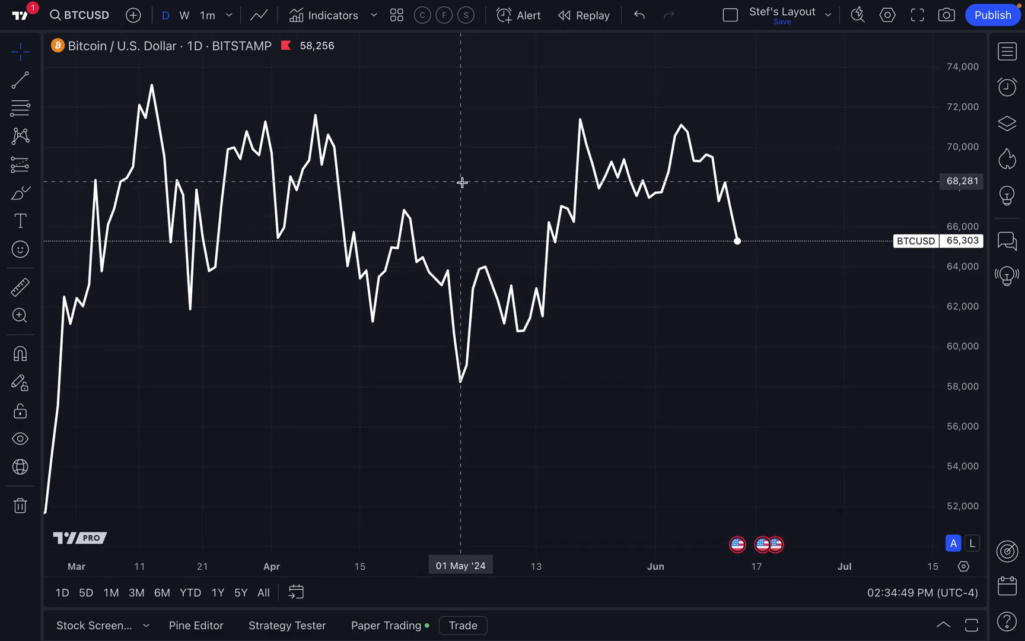
{"action": "scroll", "coordinate": [462, 182], "scroll_direction": "up", "scroll_amount": 5}
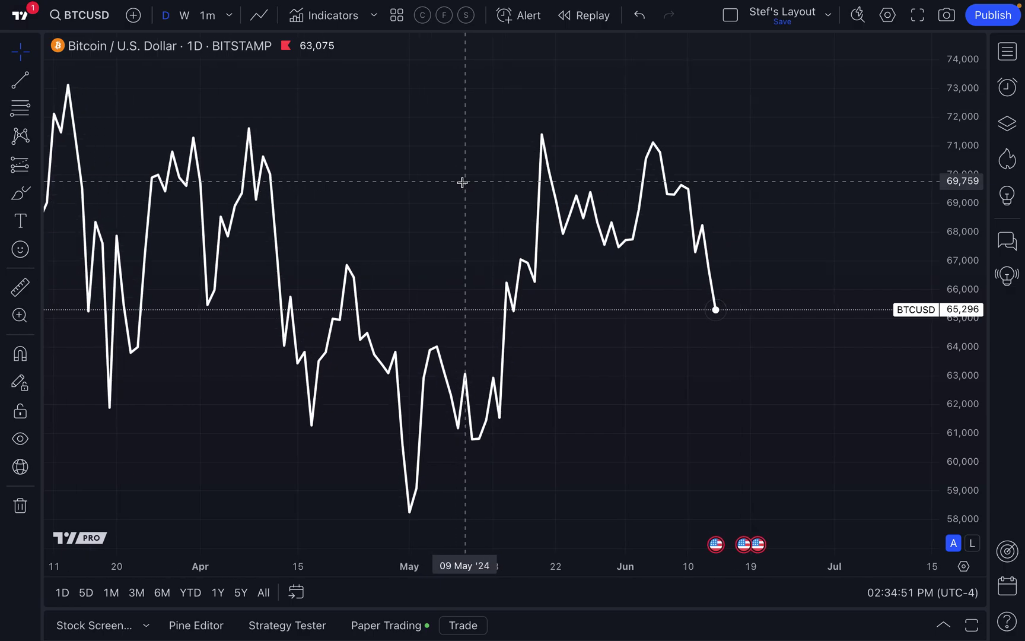
{"action": "scroll", "coordinate": [463, 182], "scroll_direction": "down", "scroll_amount": 5}
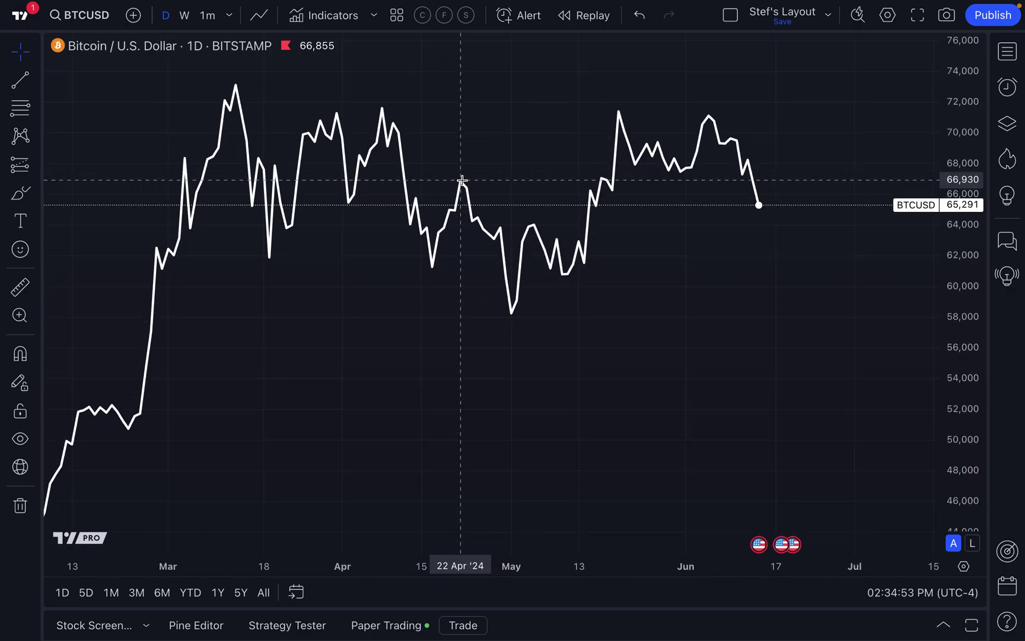
{"action": "scroll", "coordinate": [462, 180], "scroll_direction": "down", "scroll_amount": 2}
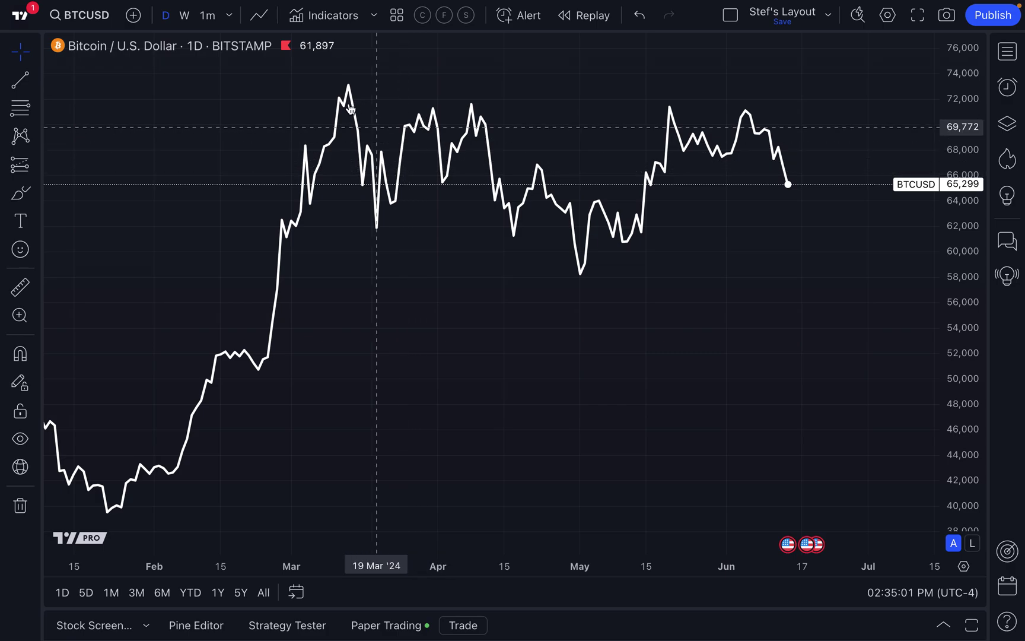
{"action": "left_click", "coordinate": [259, 17]}
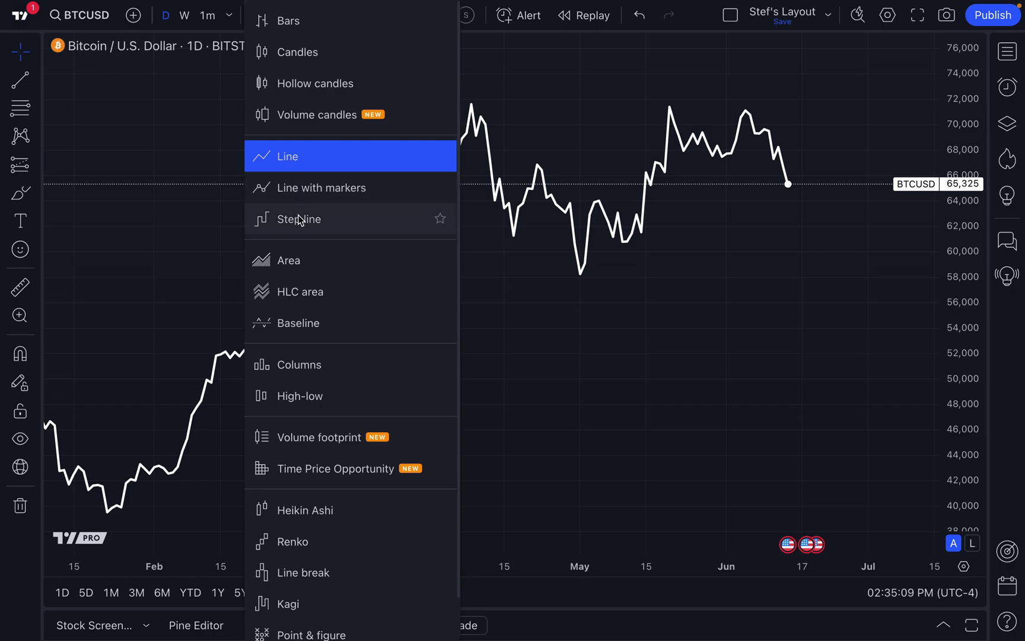
{"action": "left_click", "coordinate": [287, 155]}
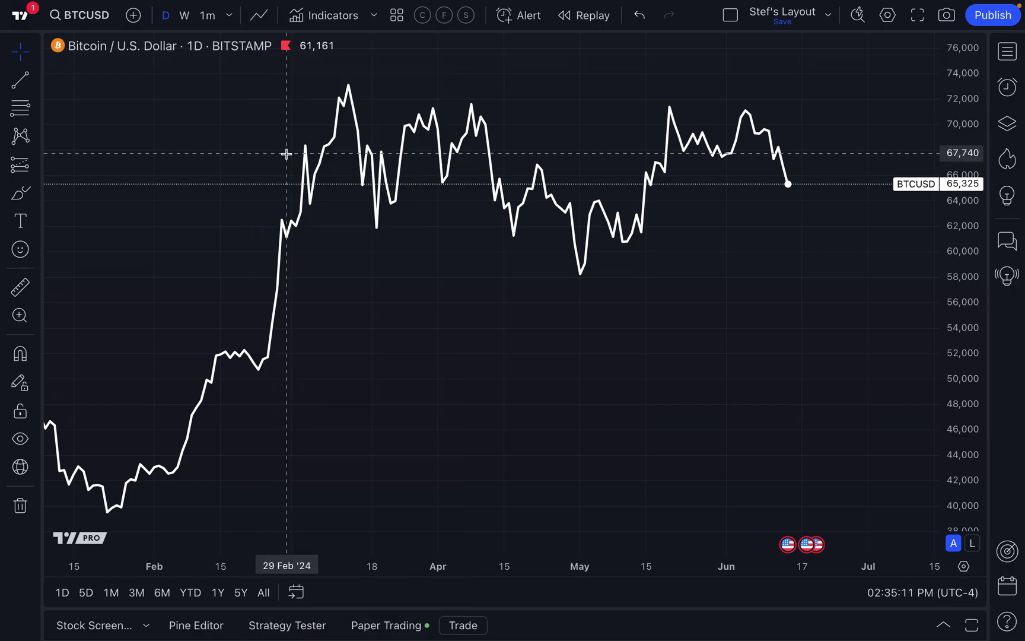
{"action": "left_click", "coordinate": [259, 15]}
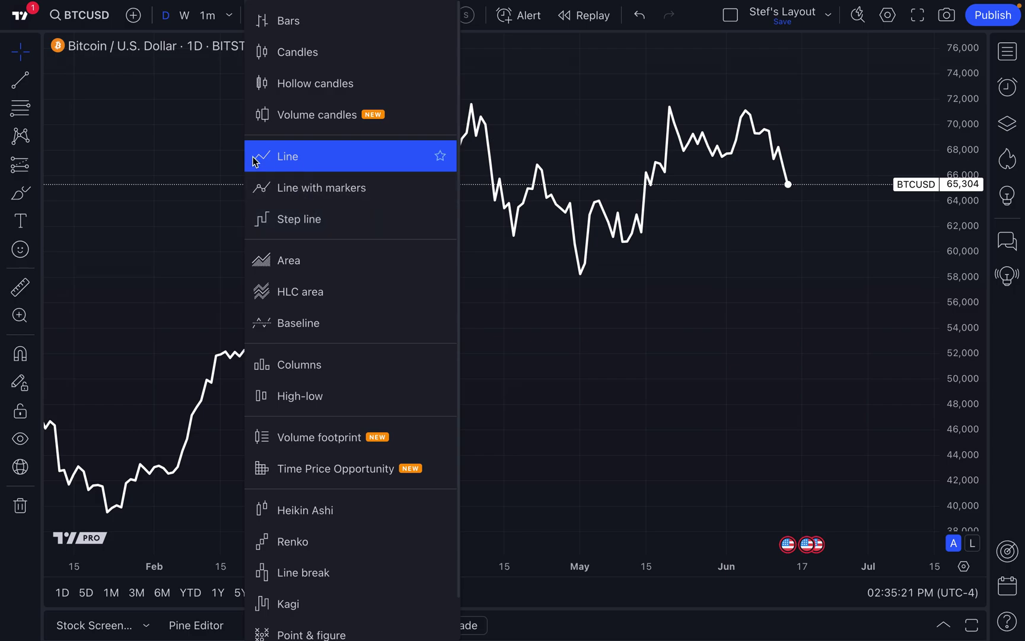
{"action": "left_click", "coordinate": [280, 158]}
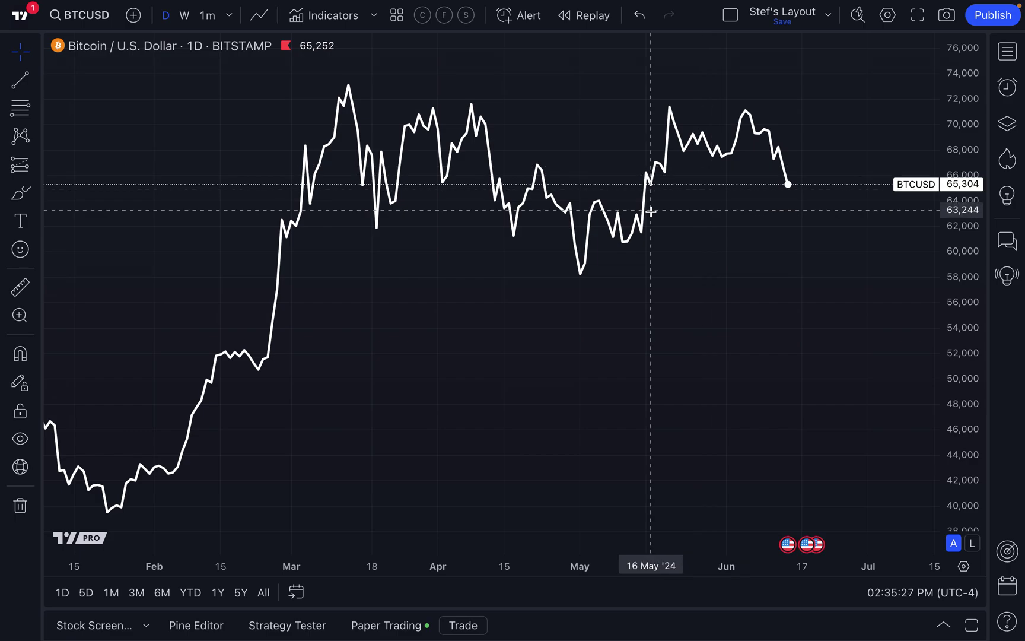
Open the chart settings from the price line, view the Symbol options, and close them without changes
{"action": "double_click", "coordinate": [773, 155]}
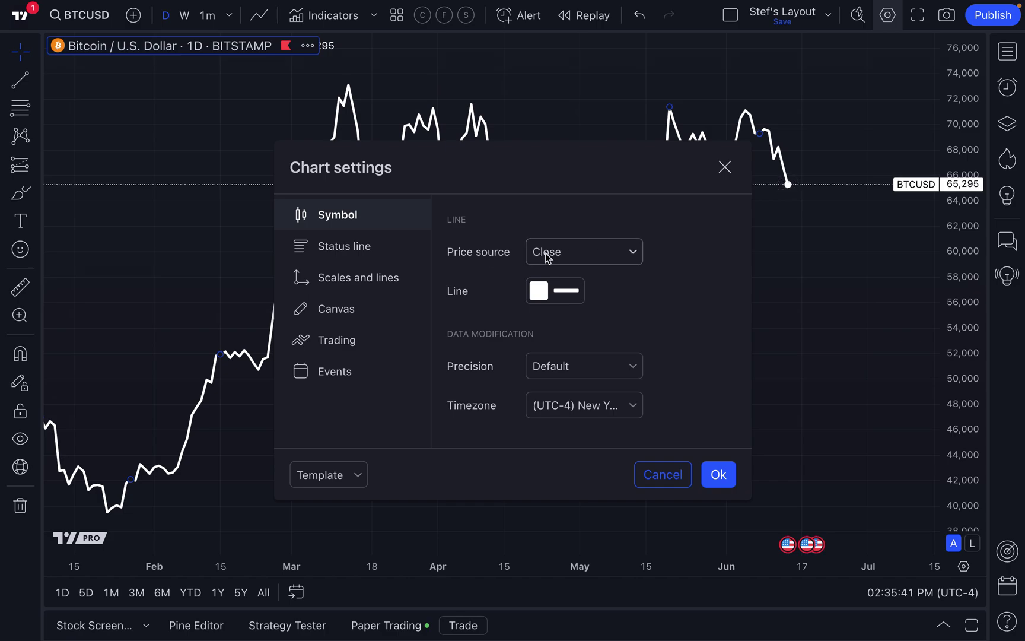
{"action": "left_click", "coordinate": [730, 167]}
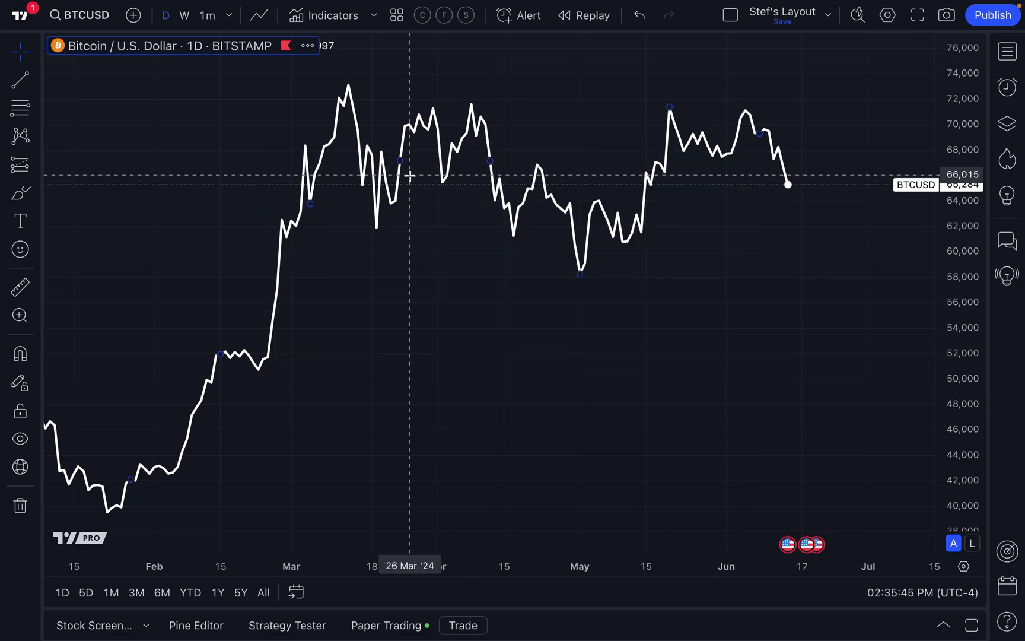
{"action": "left_click", "coordinate": [219, 171]}
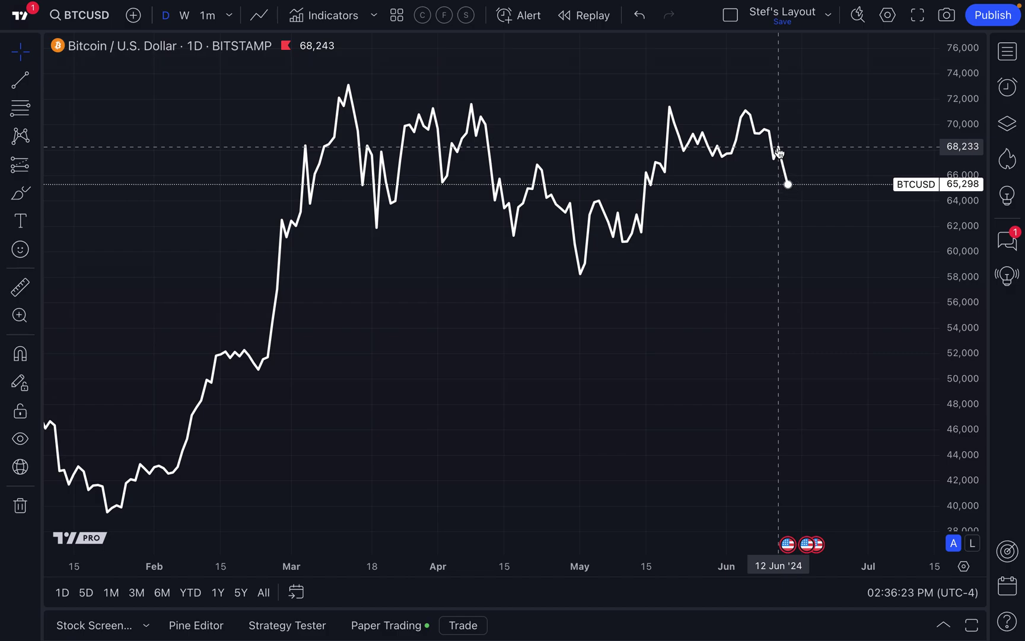
{"action": "double_click", "coordinate": [779, 153]}
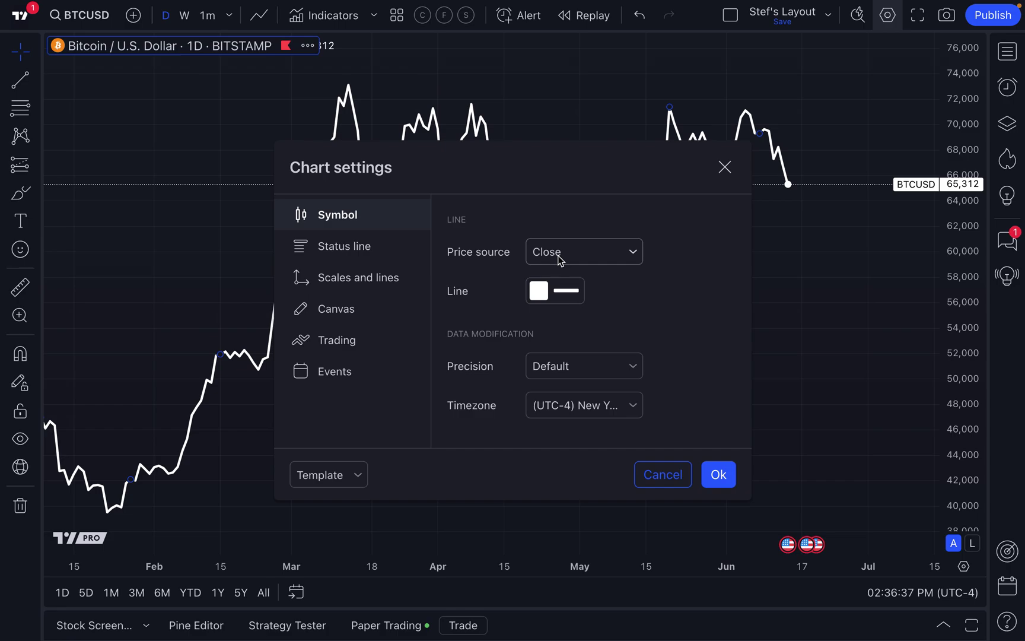
{"action": "left_click_drag", "start_coordinate": [552, 160], "coordinate": [371, 134]}
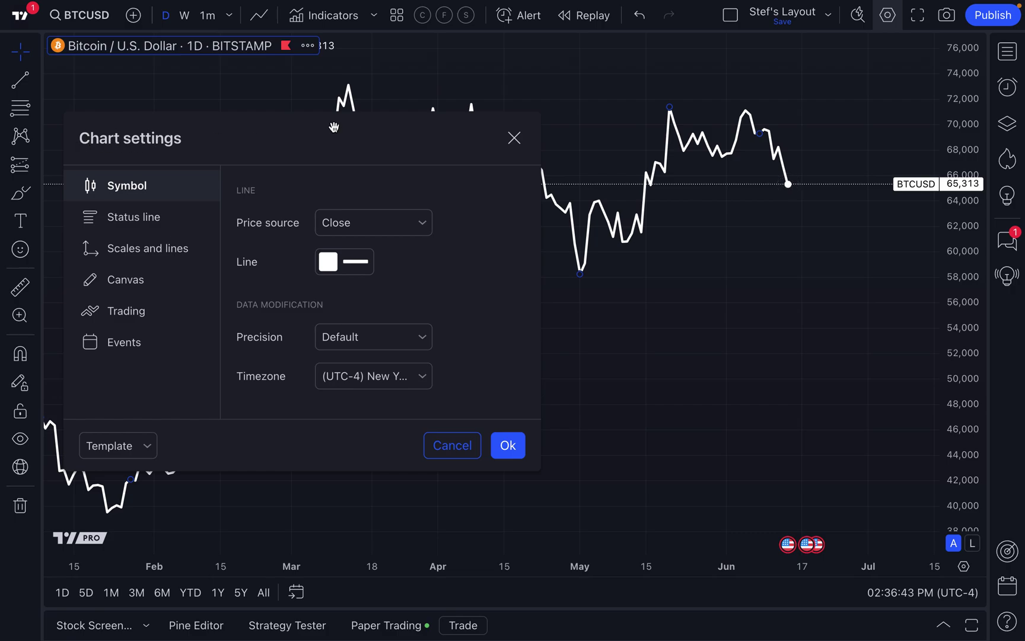
{"action": "left_click", "coordinate": [515, 138]}
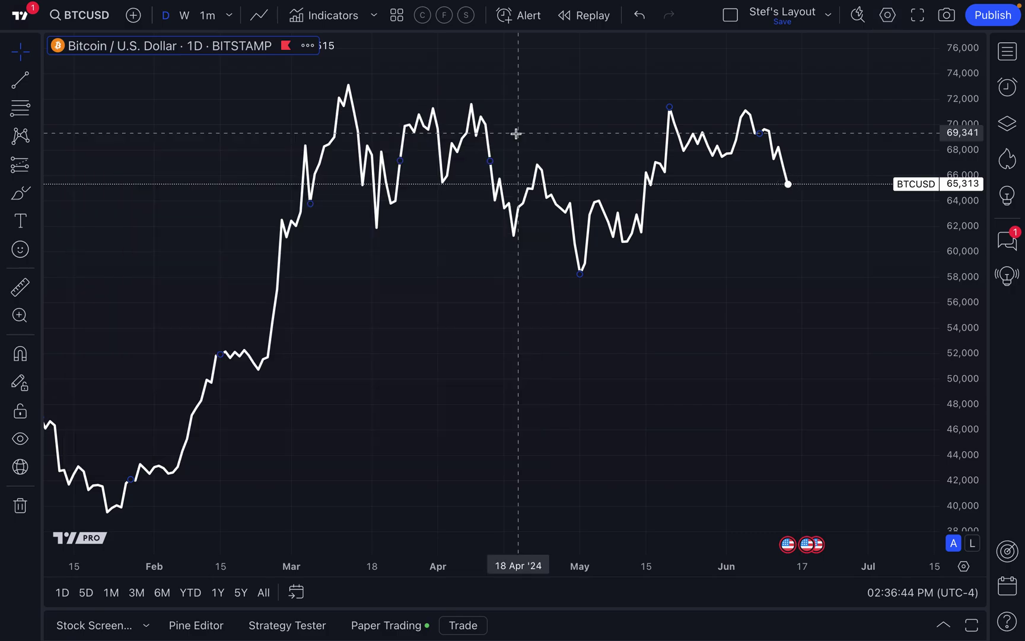
{"action": "double_click", "coordinate": [749, 117]}
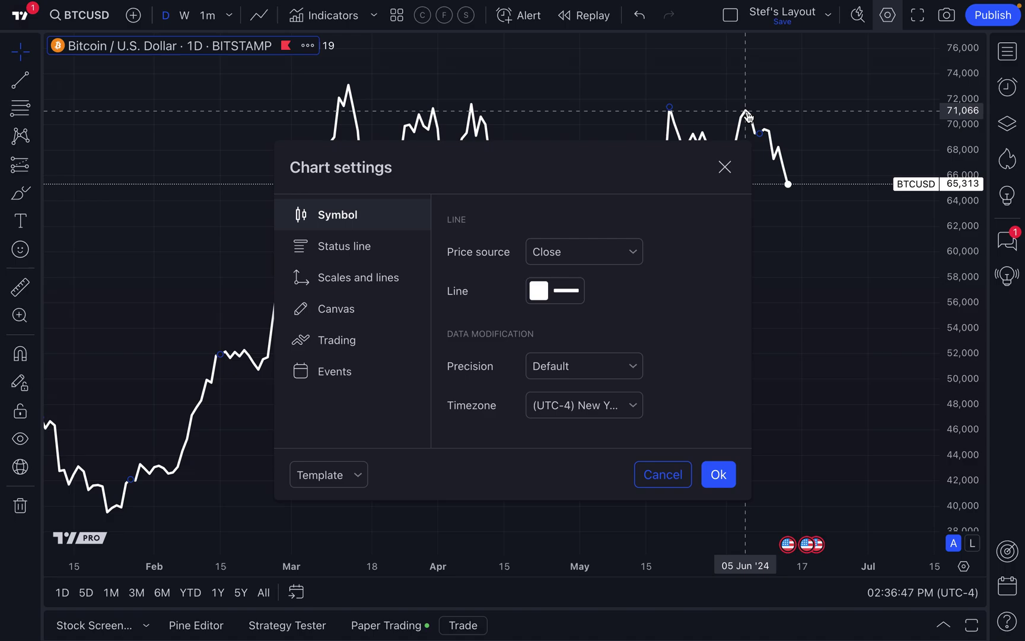
{"action": "left_click", "coordinate": [724, 166]}
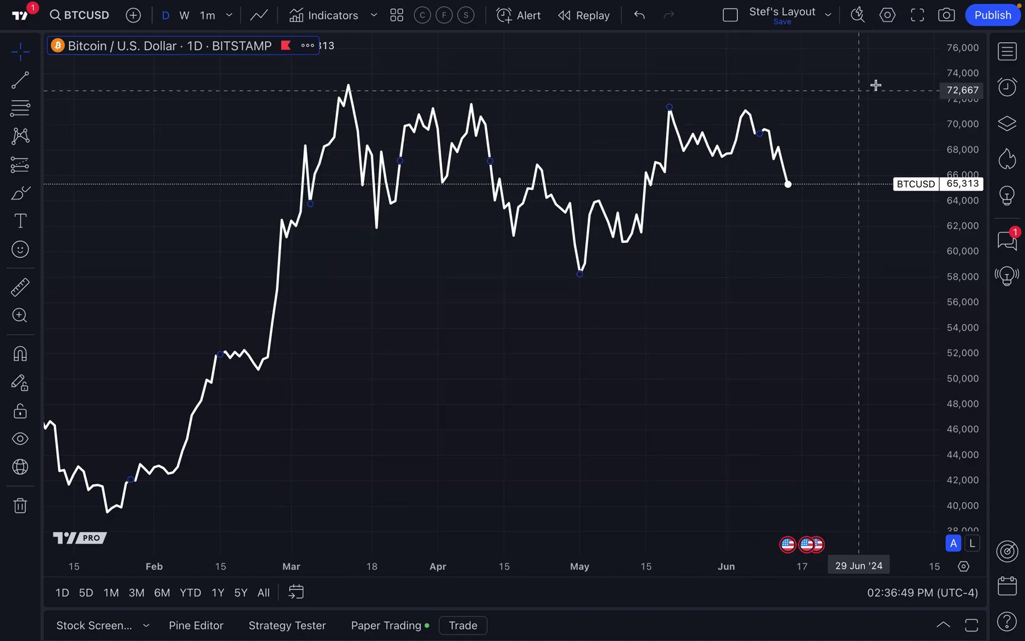
Reopen the chart settings and review the Symbol, Status line, Scales and lines, and Canvas categories
{"action": "left_click", "coordinate": [887, 21]}
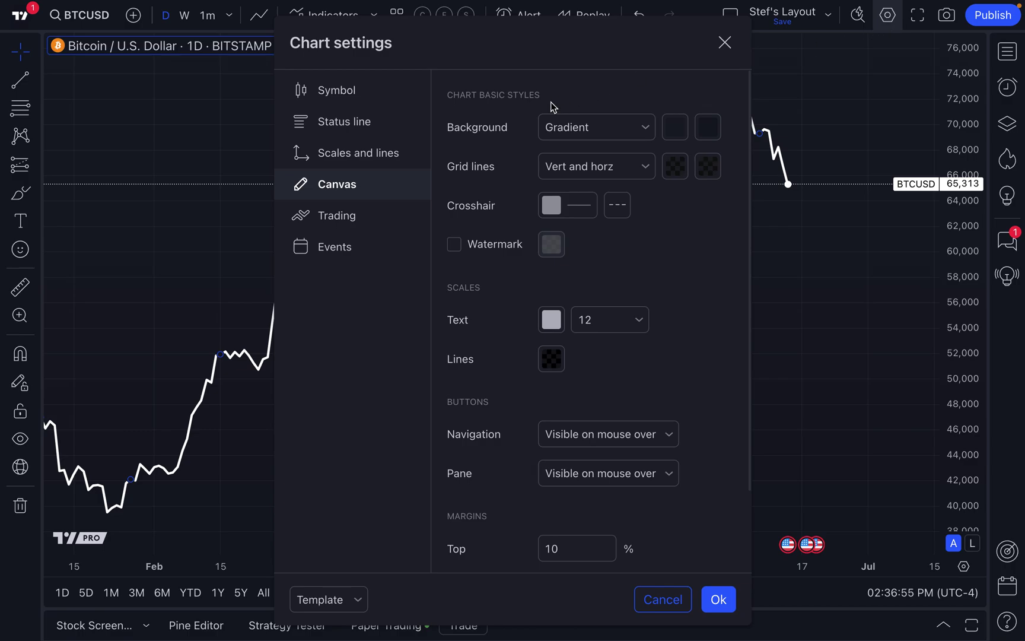
{"action": "left_click", "coordinate": [351, 100]}
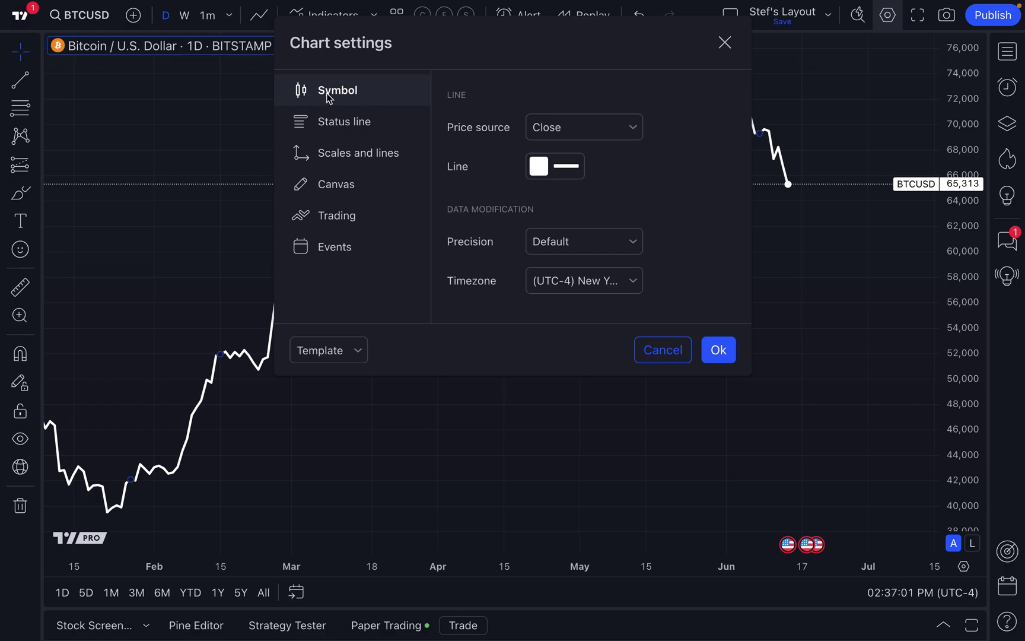
{"action": "left_click_drag", "start_coordinate": [551, 41], "coordinate": [347, 169]}
{"action": "left_click", "coordinate": [170, 250]}
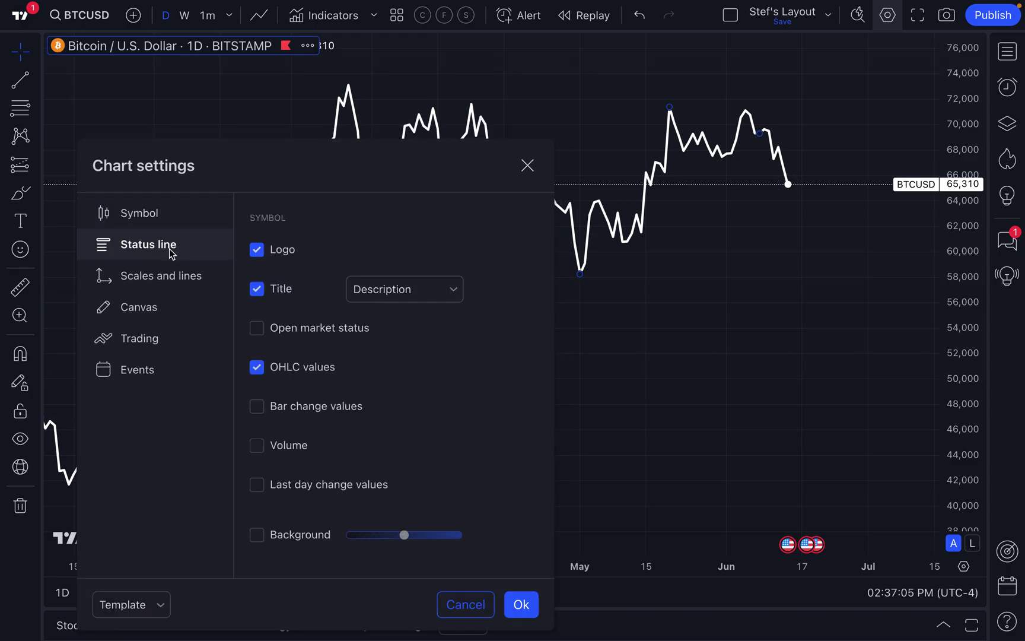
{"action": "left_click", "coordinate": [165, 274]}
{"action": "left_click", "coordinate": [155, 191]}
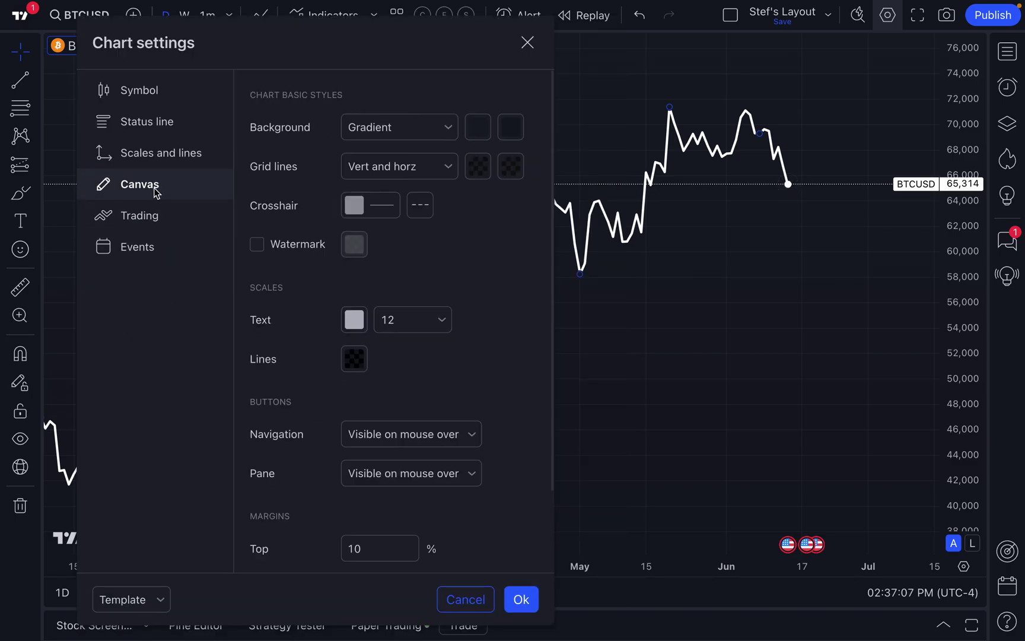
{"action": "left_click", "coordinate": [142, 94]}
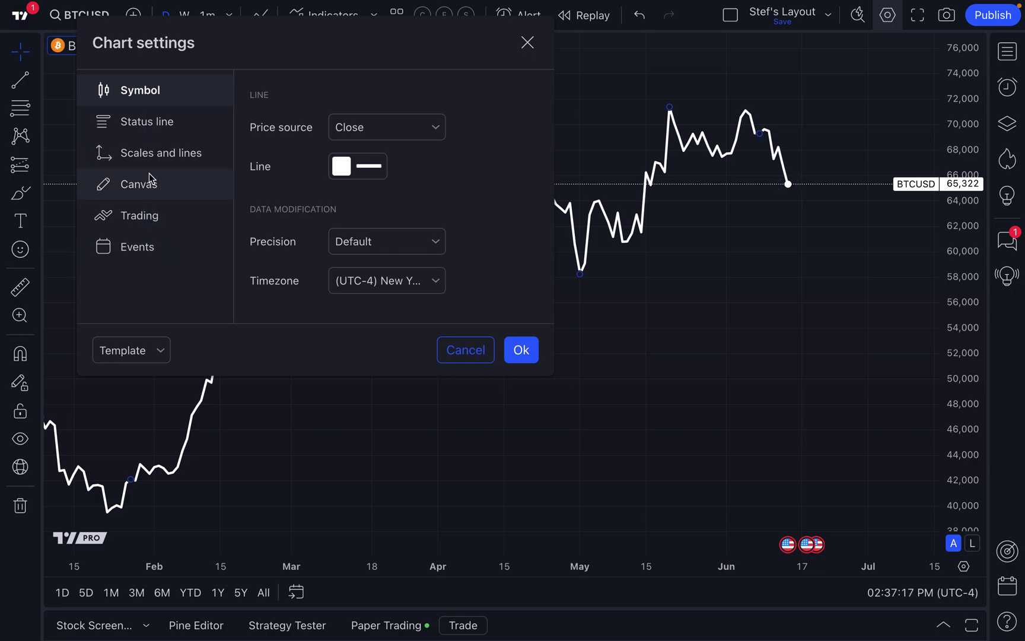
Try Open as the line's price source and restore it to Close
{"action": "left_click", "coordinate": [399, 126]}
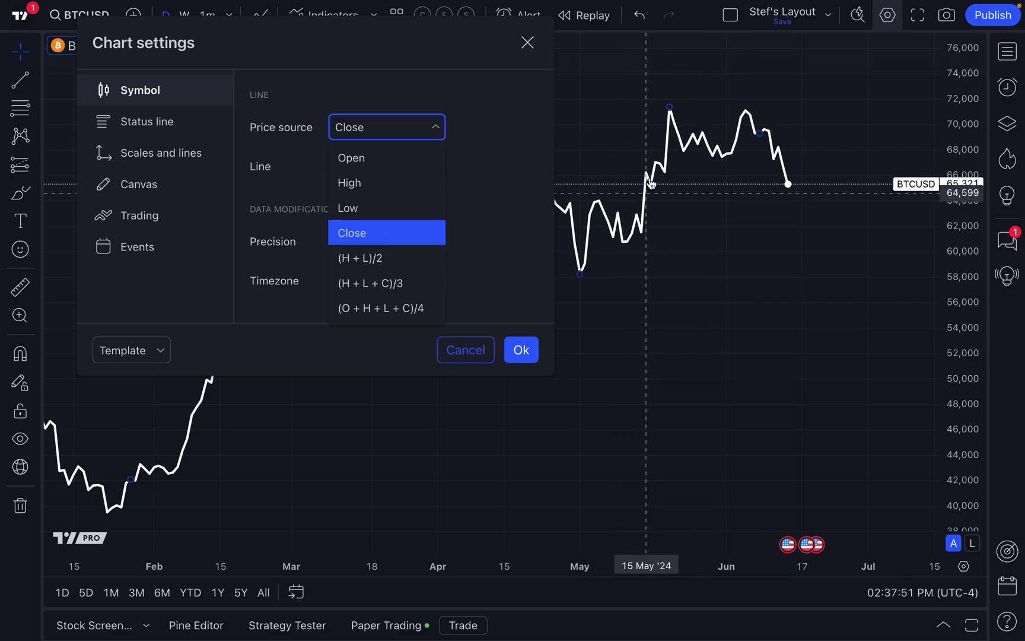
{"action": "left_click", "coordinate": [374, 162]}
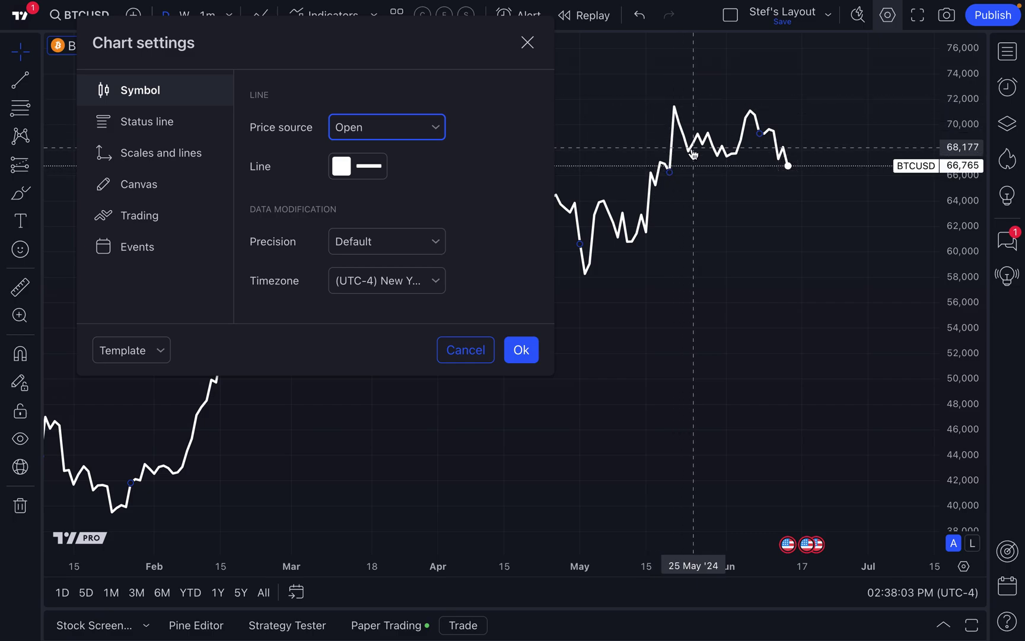
{"action": "left_click", "coordinate": [408, 131]}
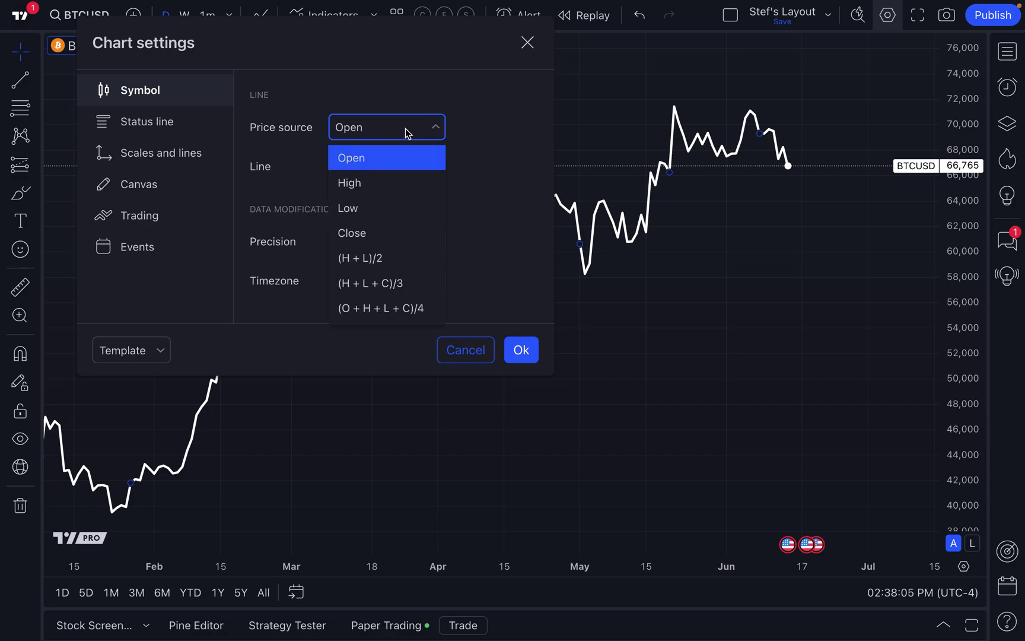
{"action": "left_click", "coordinate": [352, 233]}
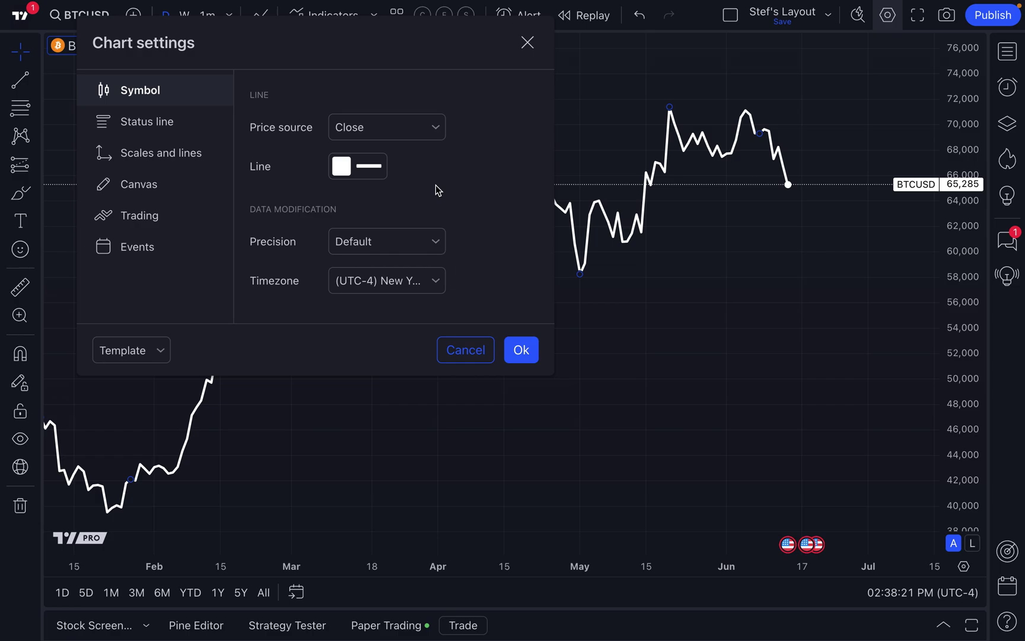
Set the line's price source to (O + H + L + C)/4, apply the settings, and deselect the price line
{"action": "left_click", "coordinate": [397, 129]}
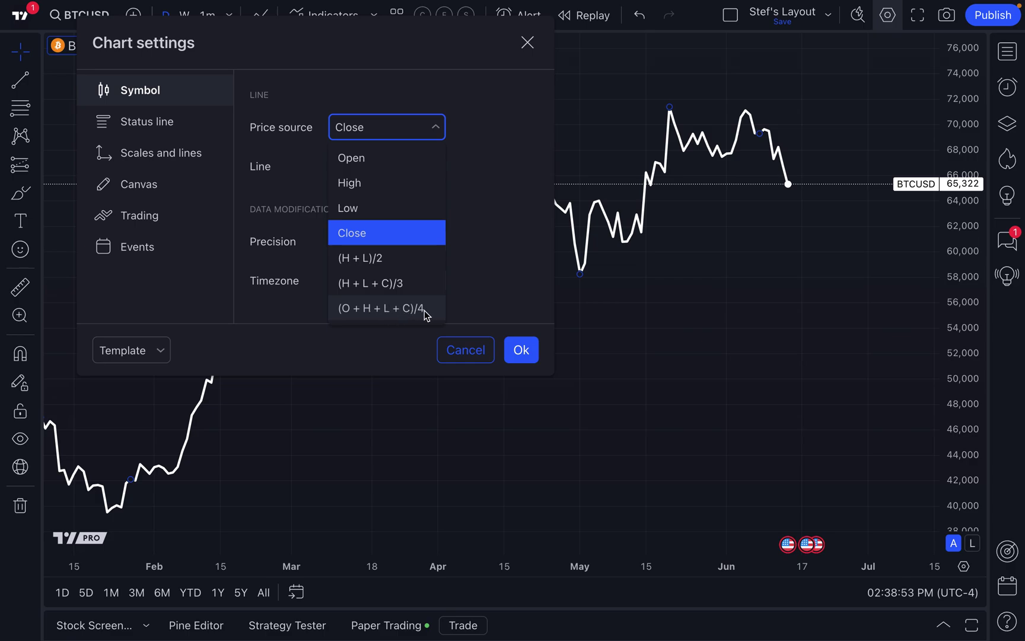
{"action": "left_click", "coordinate": [384, 314]}
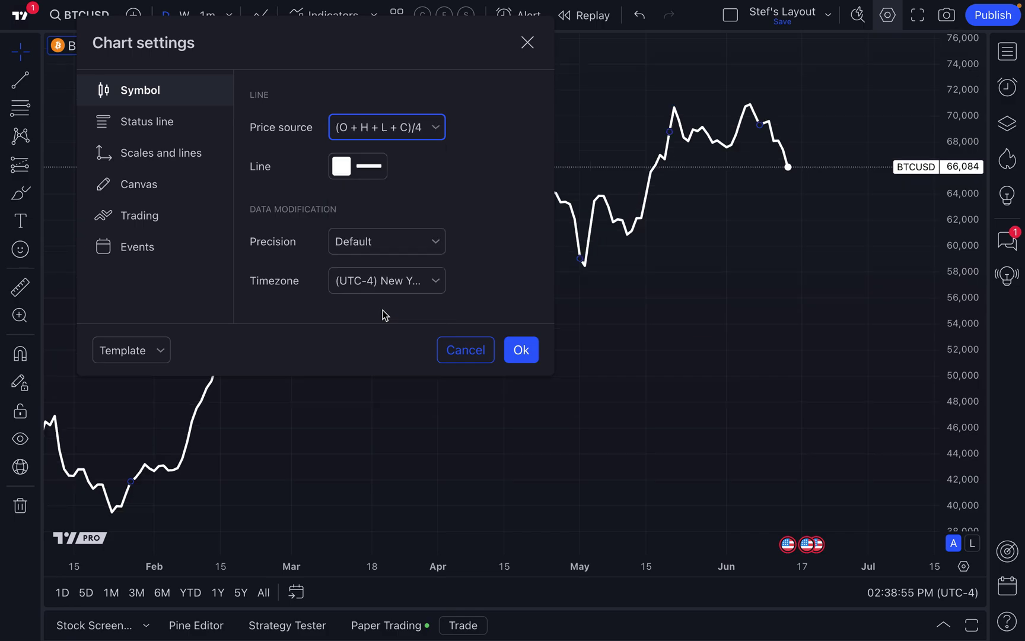
{"action": "left_click", "coordinate": [521, 350]}
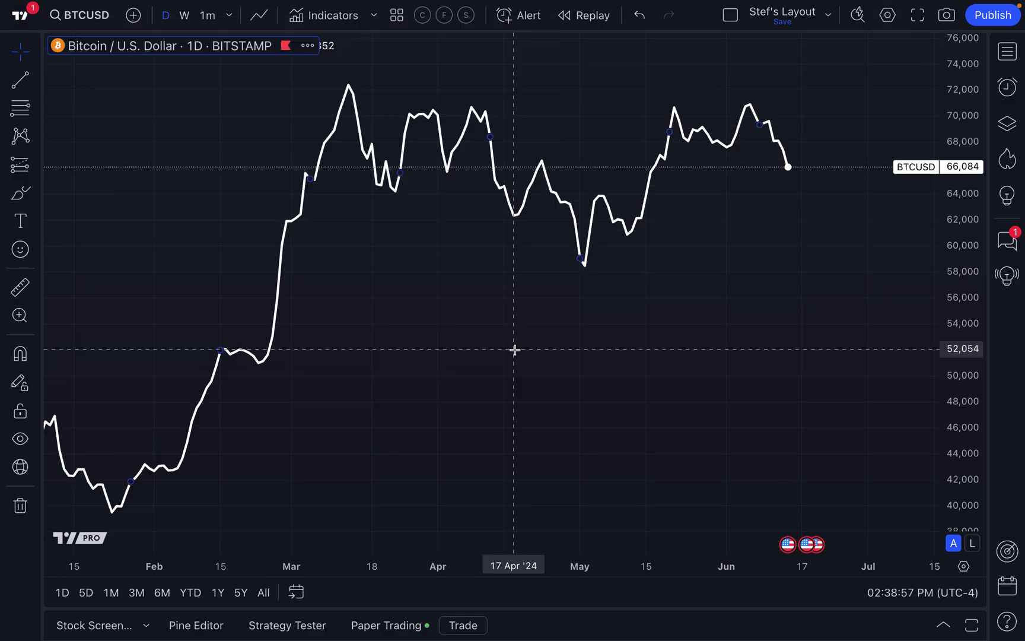
{"action": "left_click", "coordinate": [651, 273]}
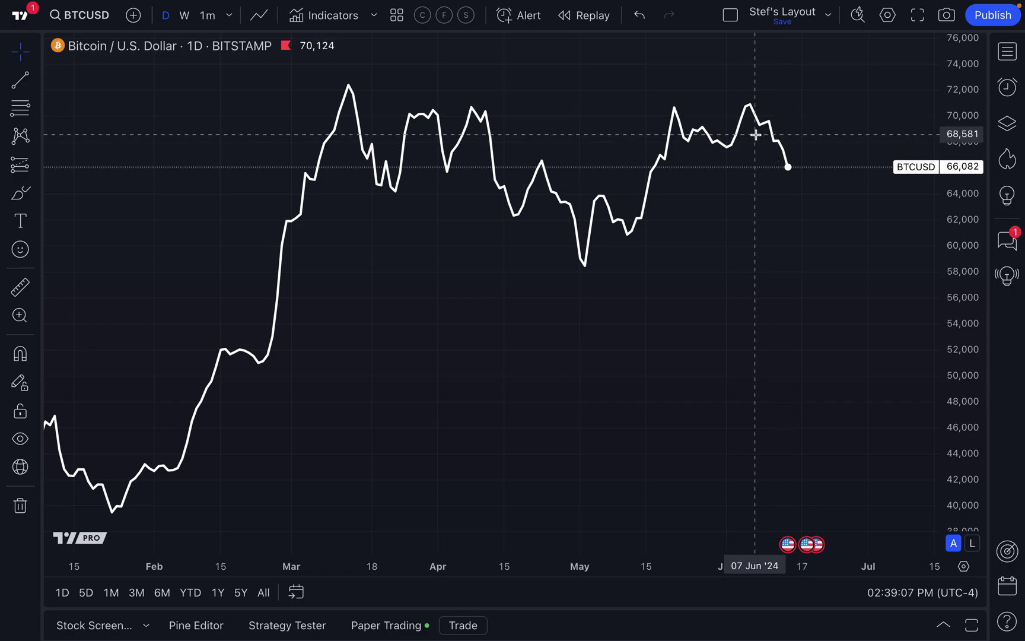
Open the price line's chart settings, move the dialog clear of the most recent prices, and open the line color palette
{"action": "double_click", "coordinate": [749, 108]}
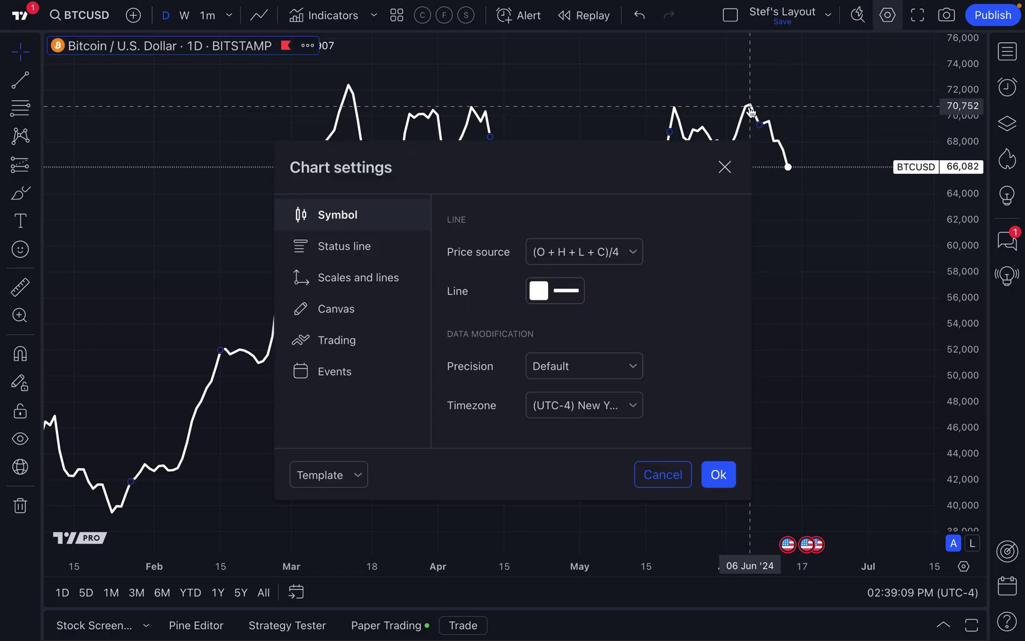
{"action": "left_click_drag", "start_coordinate": [626, 157], "coordinate": [419, 138]}
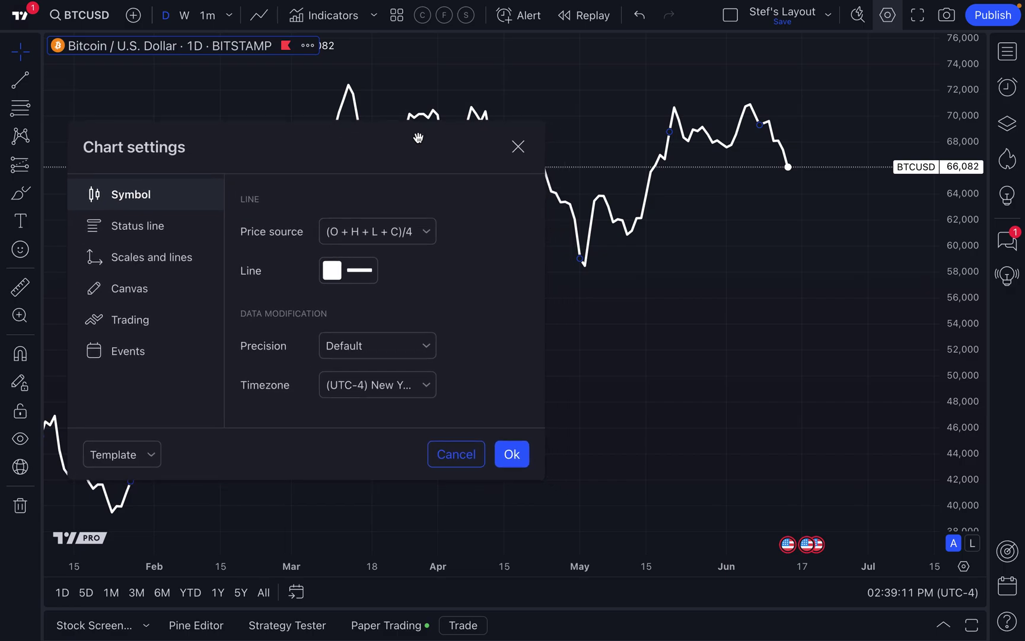
{"action": "left_click", "coordinate": [354, 275]}
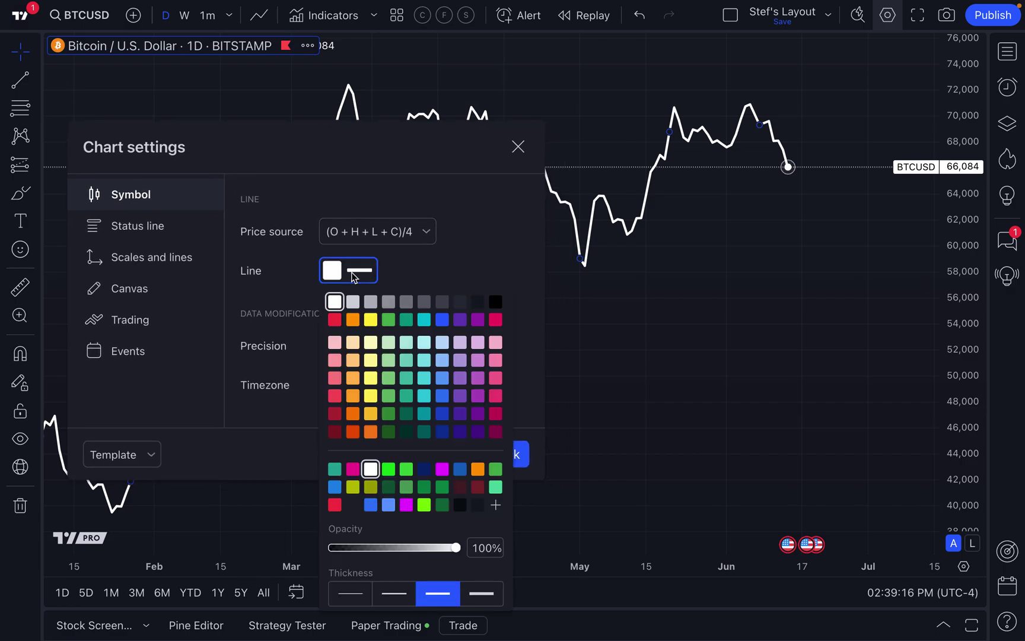
Try the standard palette colors on the price line, from red through green, blue and purple to dark red and dark orange
{"action": "left_click", "coordinate": [335, 318]}
{"action": "left_click", "coordinate": [355, 321]}
{"action": "left_click", "coordinate": [369, 322]}
{"action": "left_click", "coordinate": [388, 321]}
{"action": "left_click", "coordinate": [403, 324]}
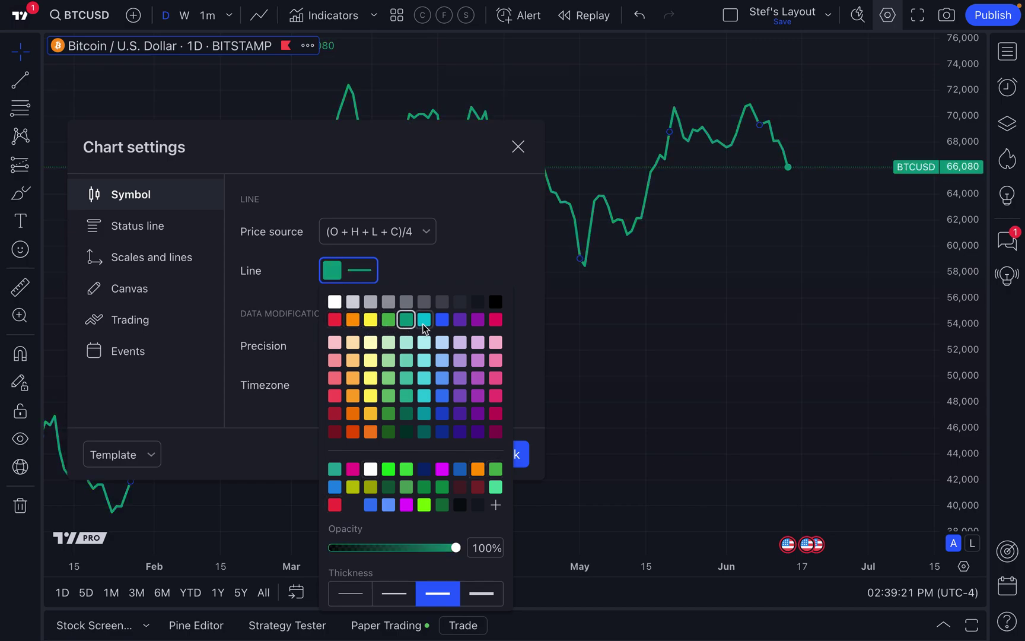
{"action": "left_click", "coordinate": [423, 322]}
{"action": "left_click", "coordinate": [442, 321]}
{"action": "left_click", "coordinate": [460, 321]}
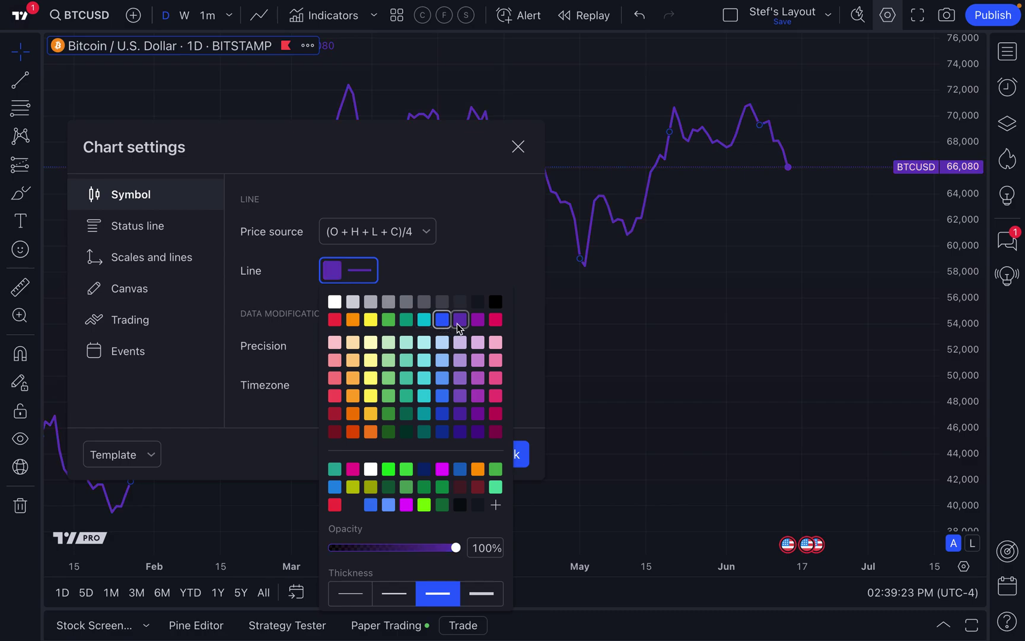
{"action": "left_click", "coordinate": [477, 321]}
{"action": "left_click", "coordinate": [497, 323]}
{"action": "left_click", "coordinate": [335, 432]}
{"action": "left_click", "coordinate": [353, 431]}
Try the saved custom colors on the price line: bright green, navy, medium blue and light blue
{"action": "left_click", "coordinate": [394, 472]}
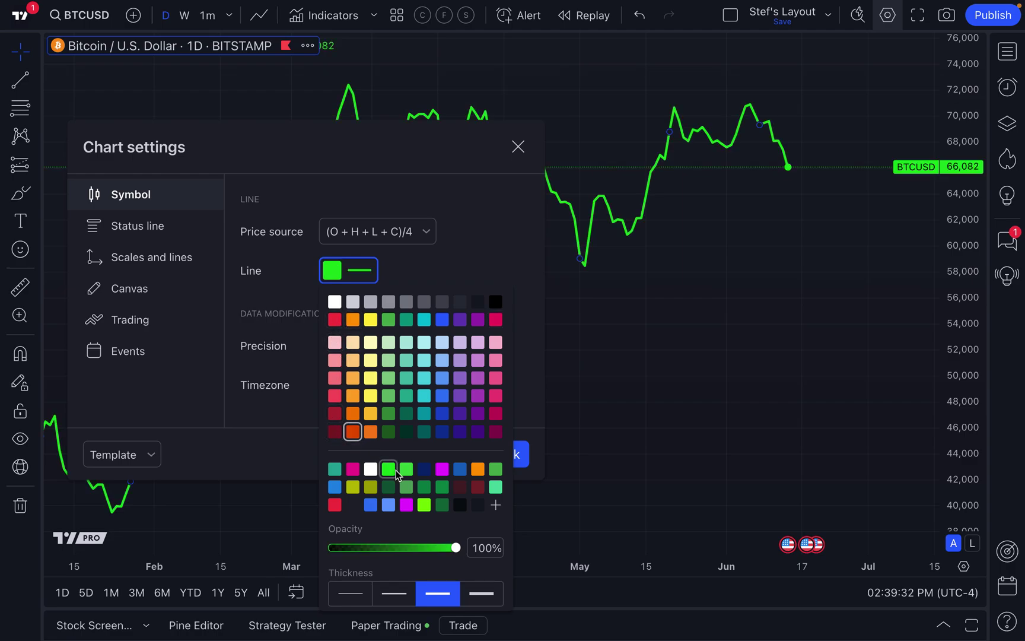
{"action": "left_click", "coordinate": [425, 473]}
{"action": "left_click", "coordinate": [461, 470]}
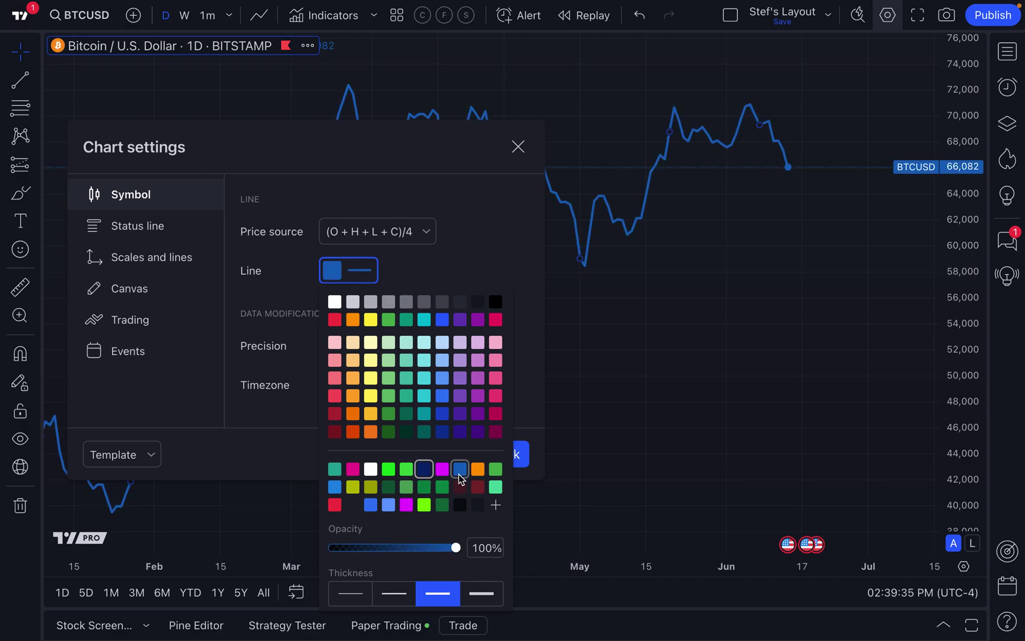
{"action": "left_click", "coordinate": [388, 506]}
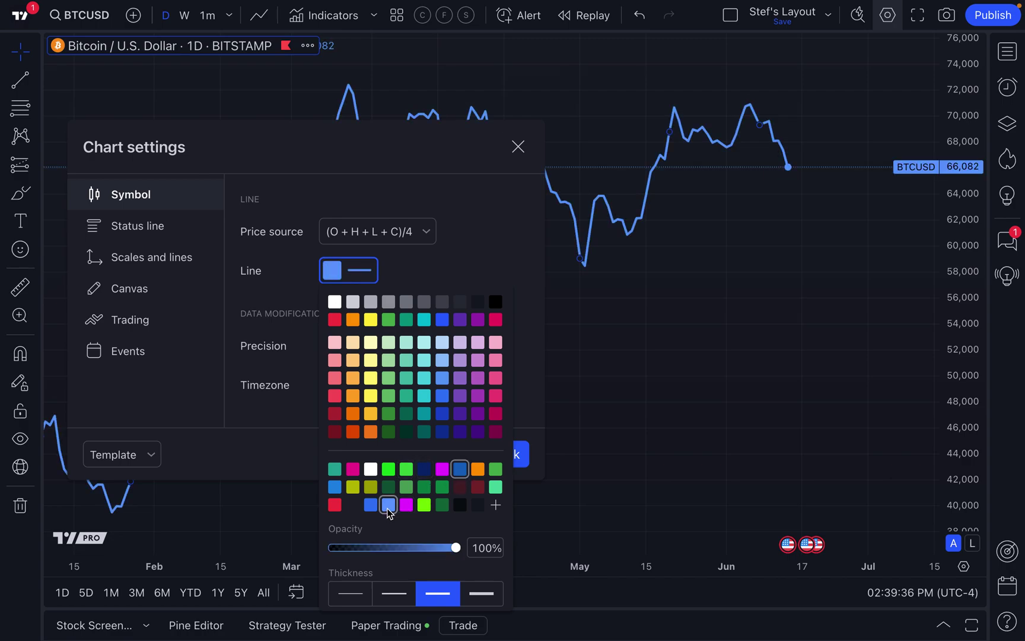
Mix a near-white custom color, add it to the saved colors and apply it to the price line
{"action": "left_click", "coordinate": [496, 505]}
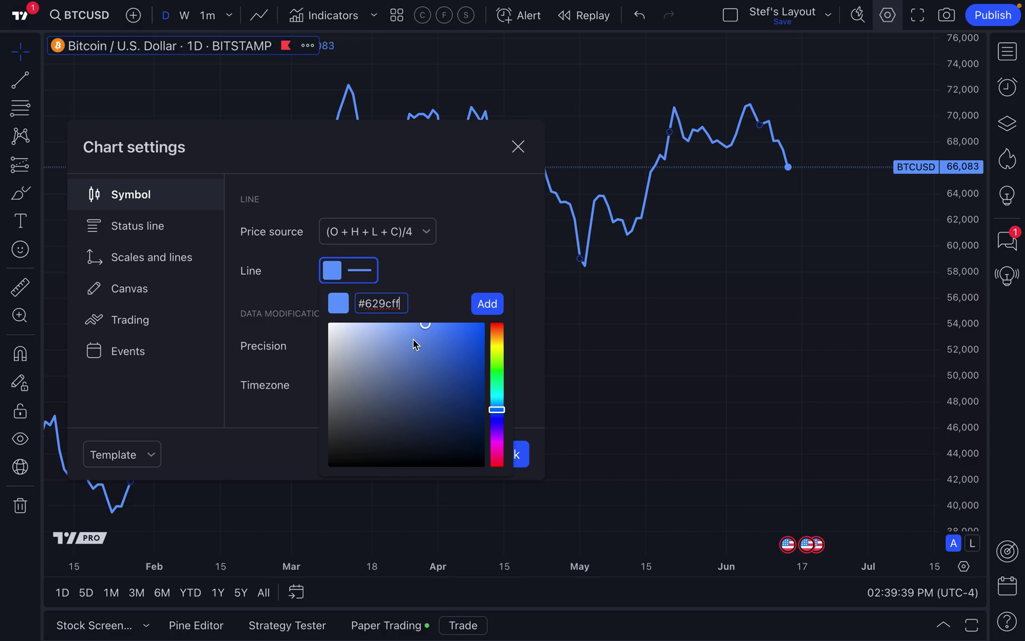
{"action": "left_click_drag", "start_coordinate": [426, 326], "coordinate": [335, 329]}
{"action": "left_click", "coordinate": [486, 305]}
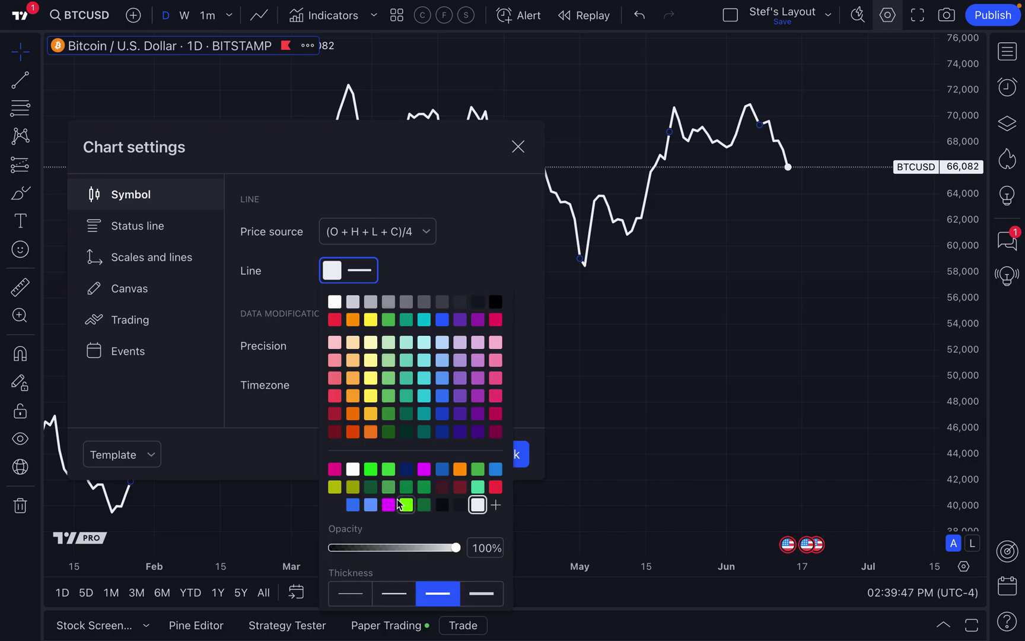
Try the different line thicknesses, restore the second-thickest option, and close the color palette
{"action": "left_click", "coordinate": [474, 594]}
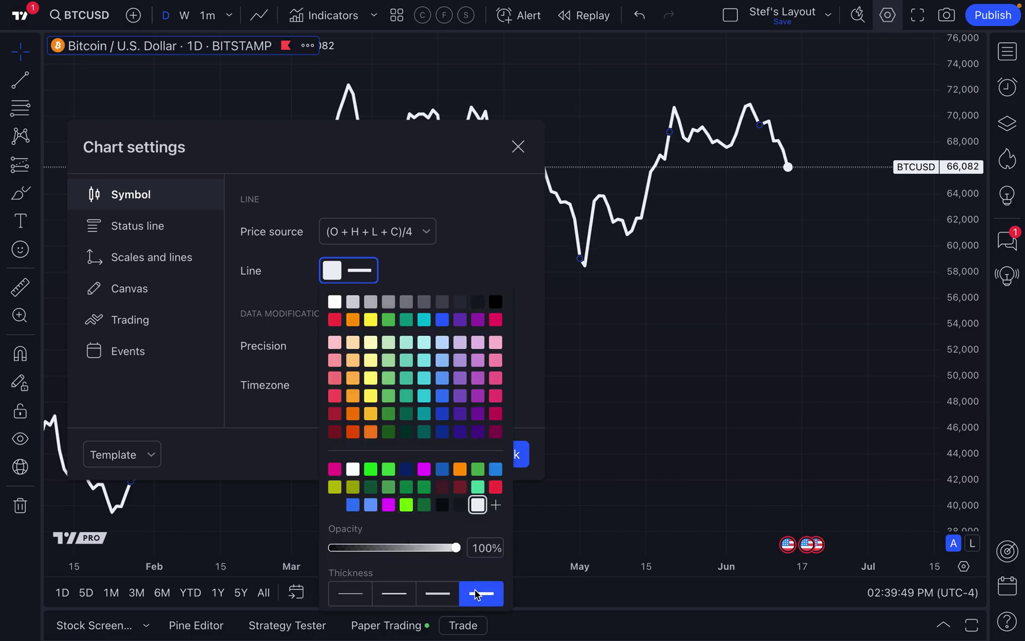
{"action": "left_click", "coordinate": [435, 595]}
{"action": "left_click", "coordinate": [396, 594]}
{"action": "left_click", "coordinate": [342, 597]}
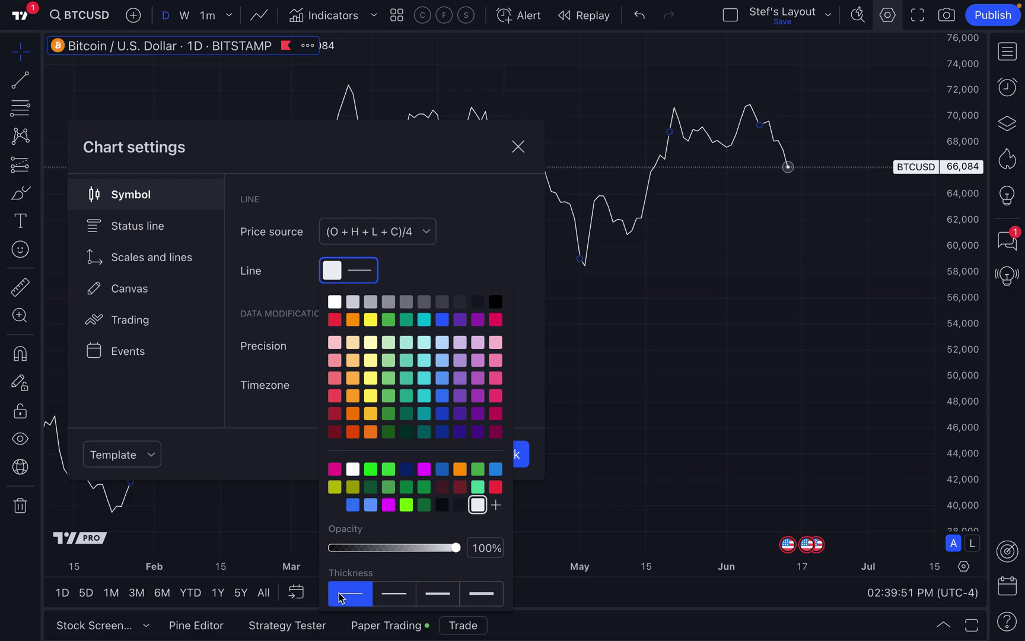
{"action": "left_click", "coordinate": [437, 598]}
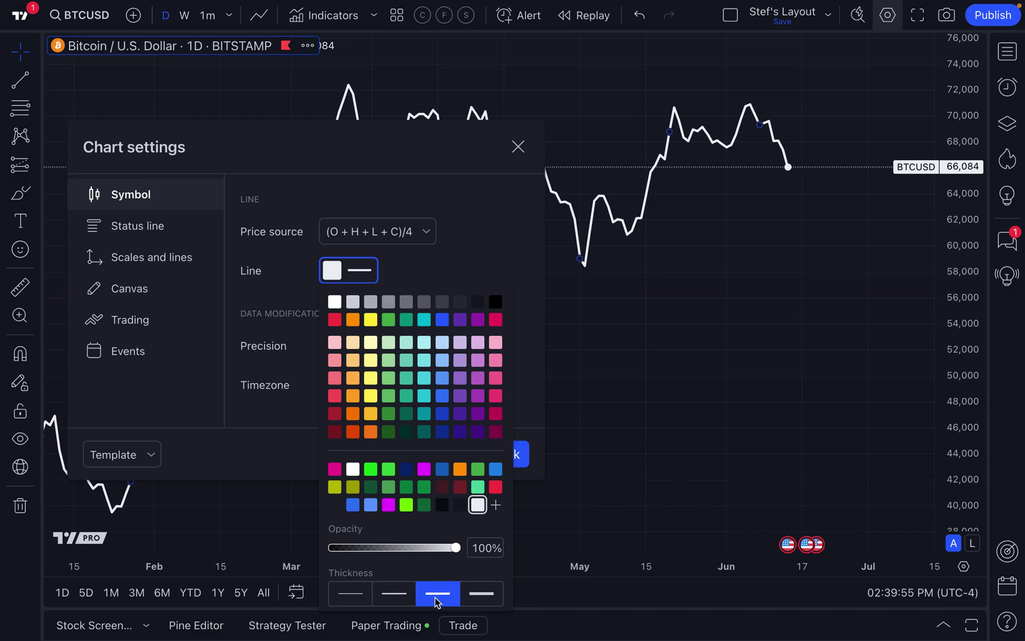
{"action": "left_click", "coordinate": [482, 247]}
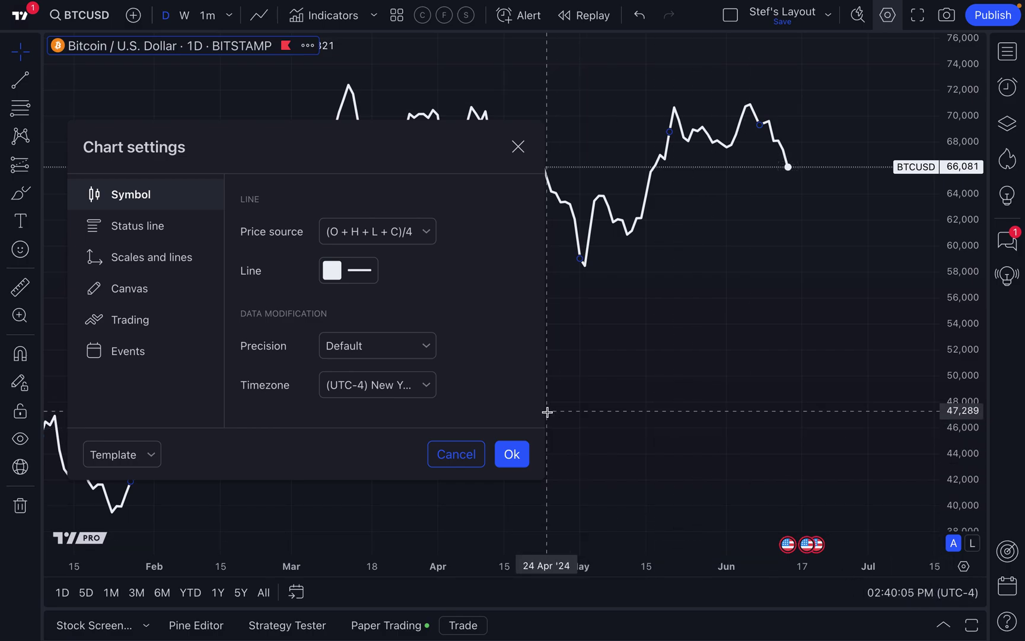
Review the available timezones, keep (UTC-4) New York selected, and close the chart settings
{"action": "left_click", "coordinate": [421, 385]}
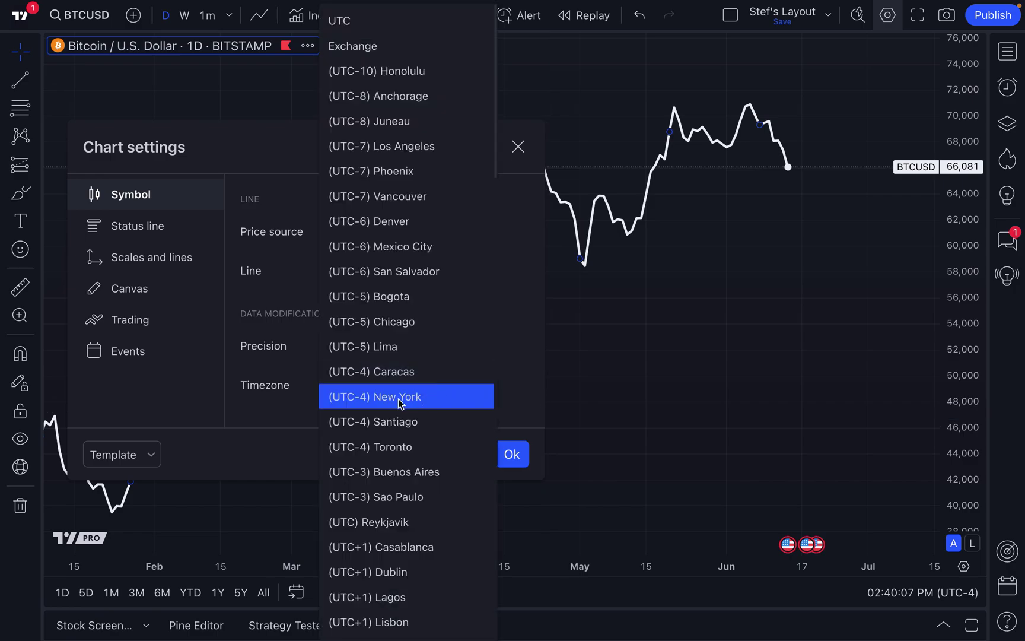
{"action": "left_click", "coordinate": [376, 399]}
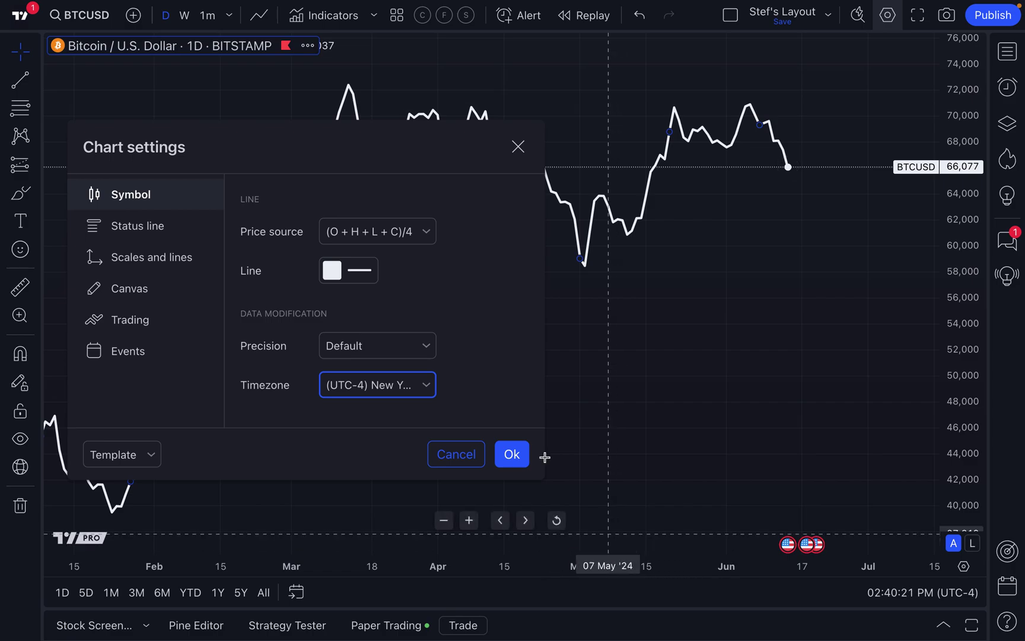
{"action": "left_click", "coordinate": [390, 392]}
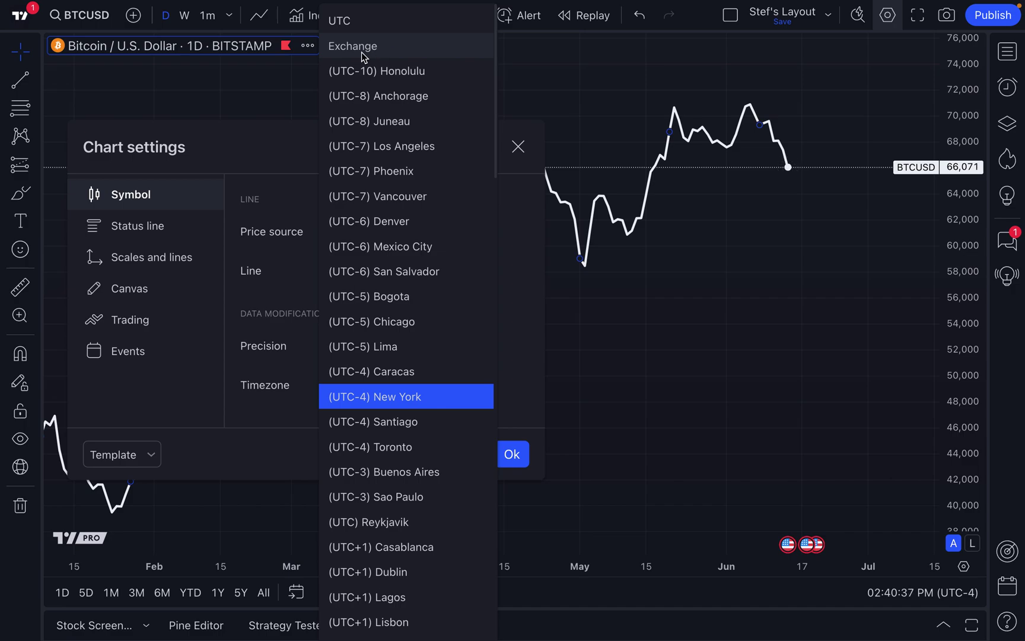
{"action": "left_click", "coordinate": [414, 405]}
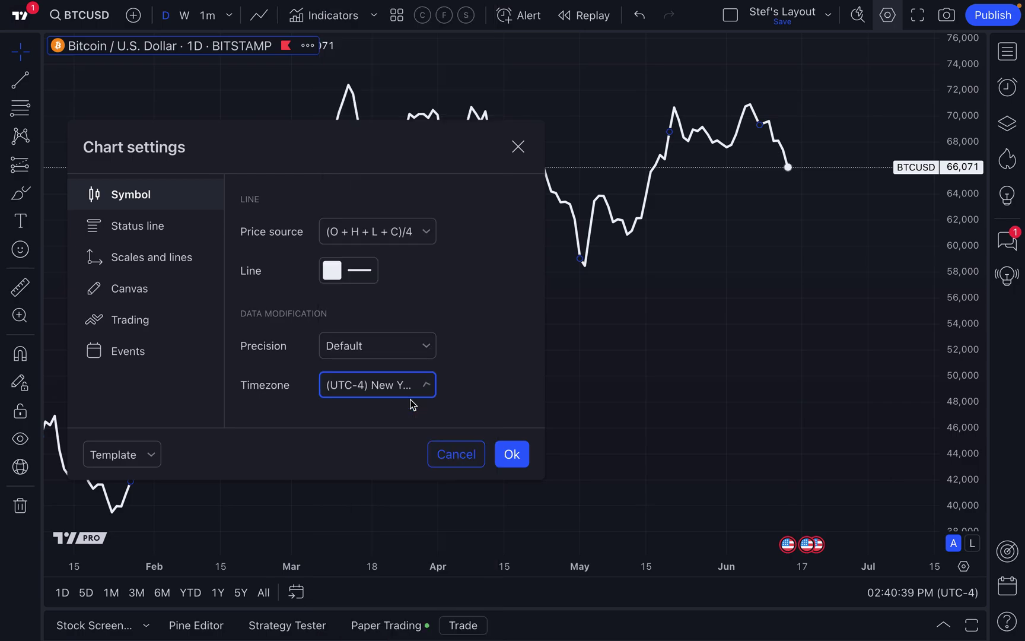
{"action": "left_click", "coordinate": [519, 148]}
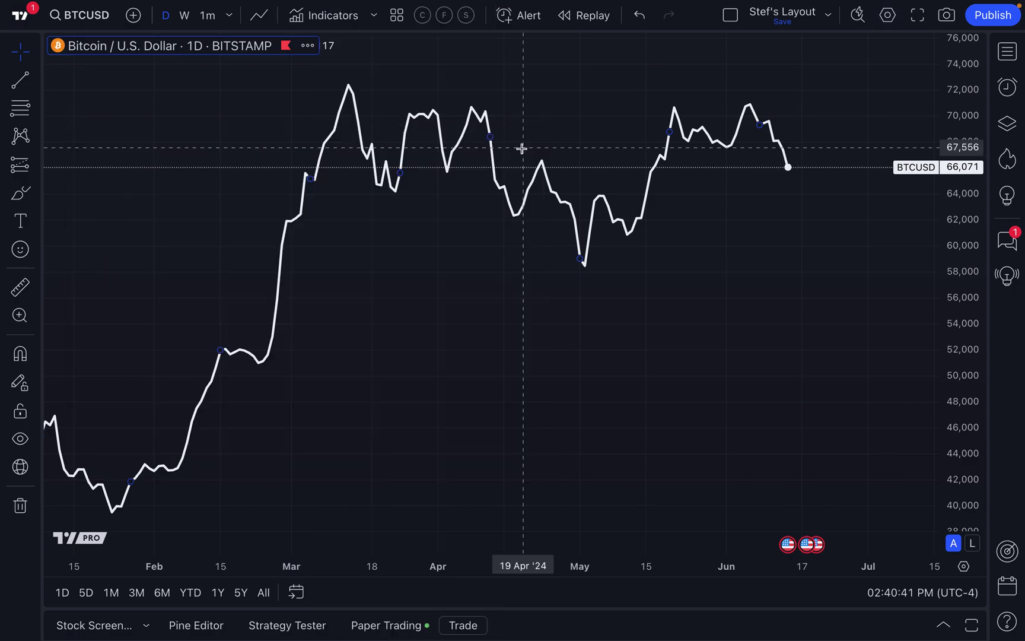
Switch the Bitcoin chart type to Line with markers
{"action": "scroll", "coordinate": [414, 295], "scroll_direction": "up", "scroll_amount": 3}
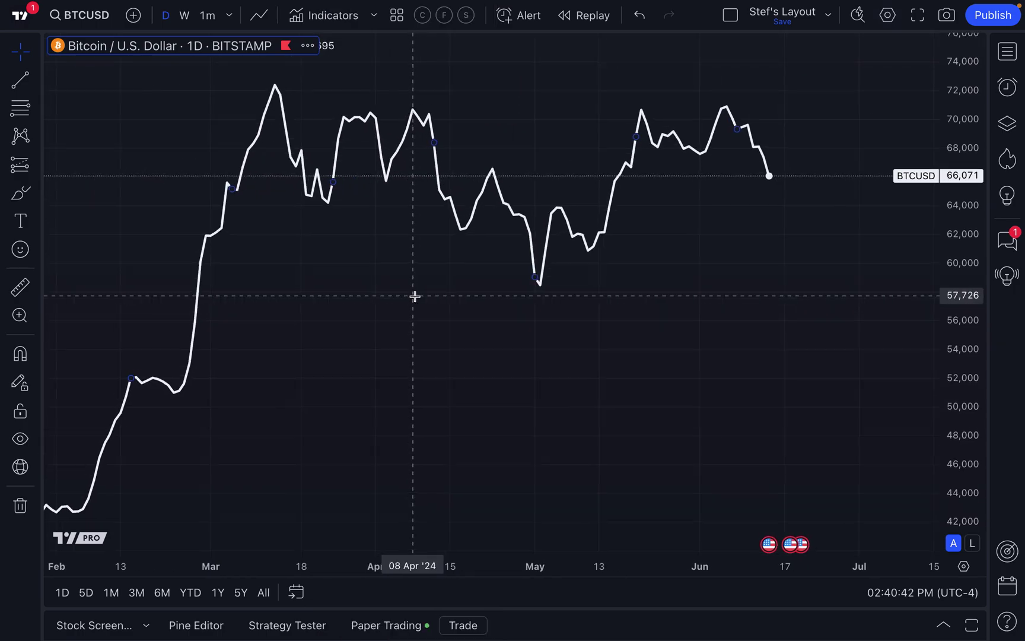
{"action": "left_click", "coordinate": [266, 22]}
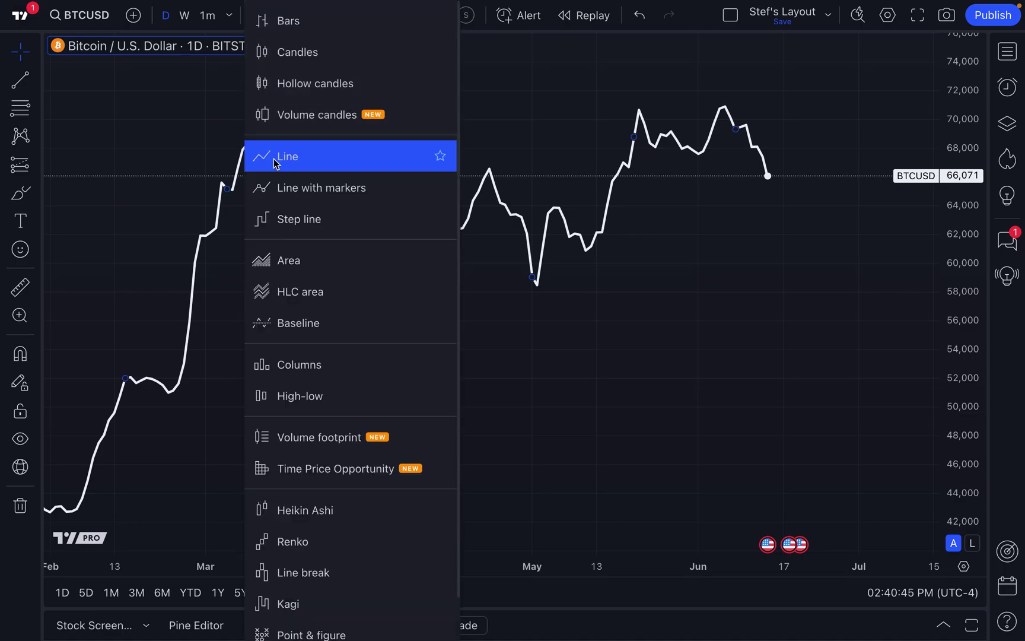
{"action": "left_click", "coordinate": [297, 188]}
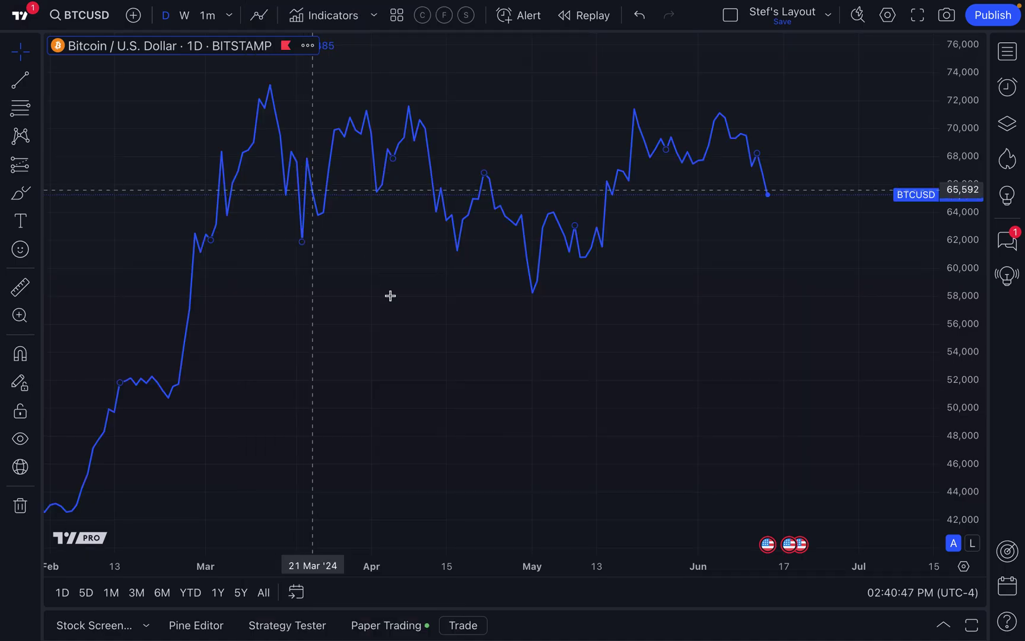
{"action": "scroll", "coordinate": [399, 316], "scroll_direction": "up", "scroll_amount": 6}
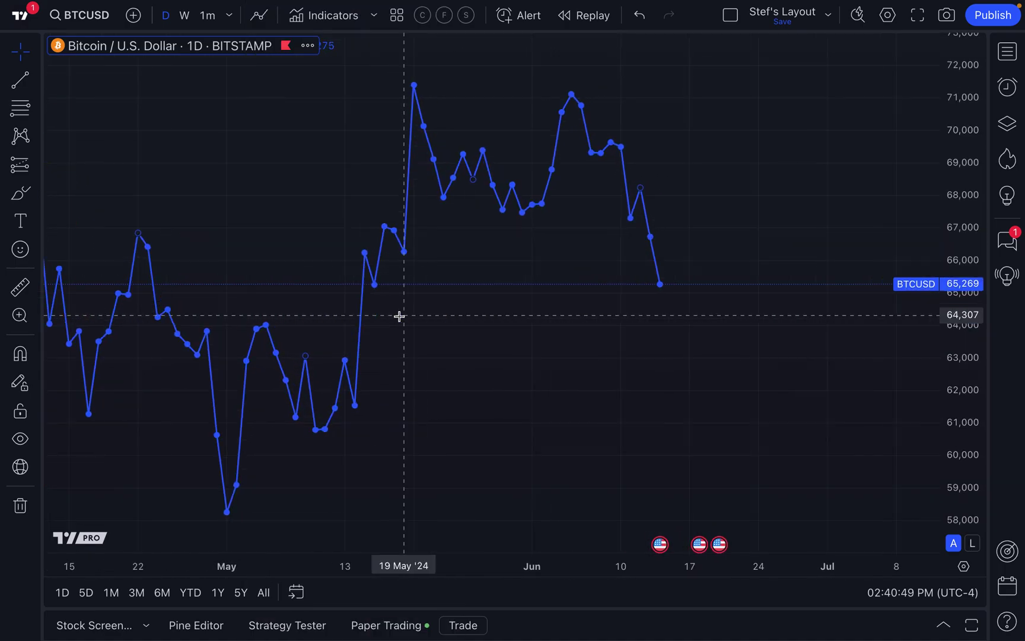
{"action": "scroll", "coordinate": [399, 316], "scroll_direction": "up", "scroll_amount": 4}
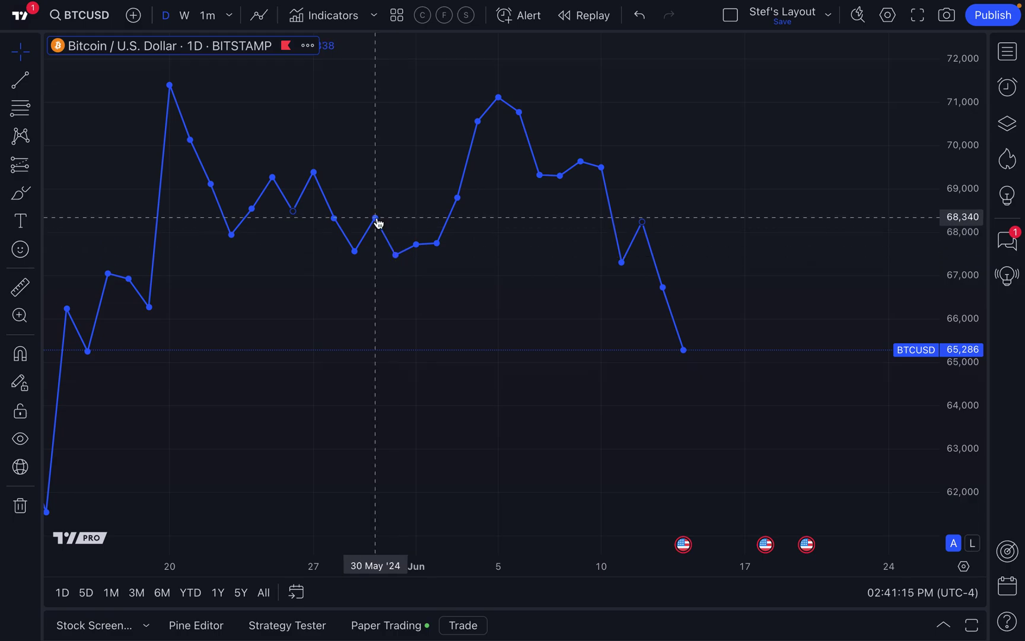
Switch the chart to the 1-minute interval and set the marker line's price source to (H + L)/2
{"action": "left_click", "coordinate": [209, 17]}
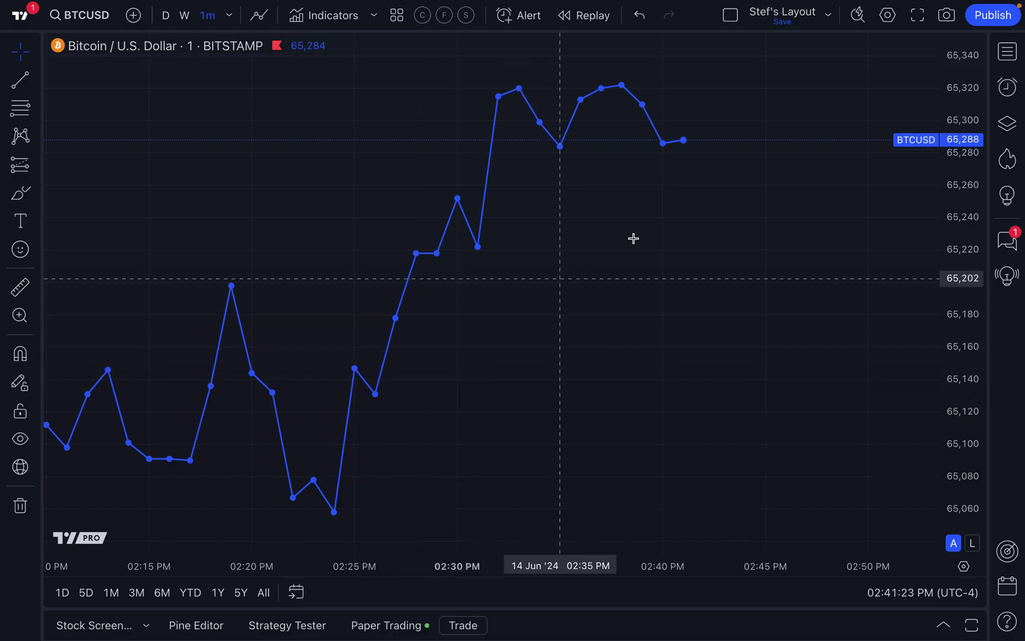
{"action": "double_click", "coordinate": [643, 109]}
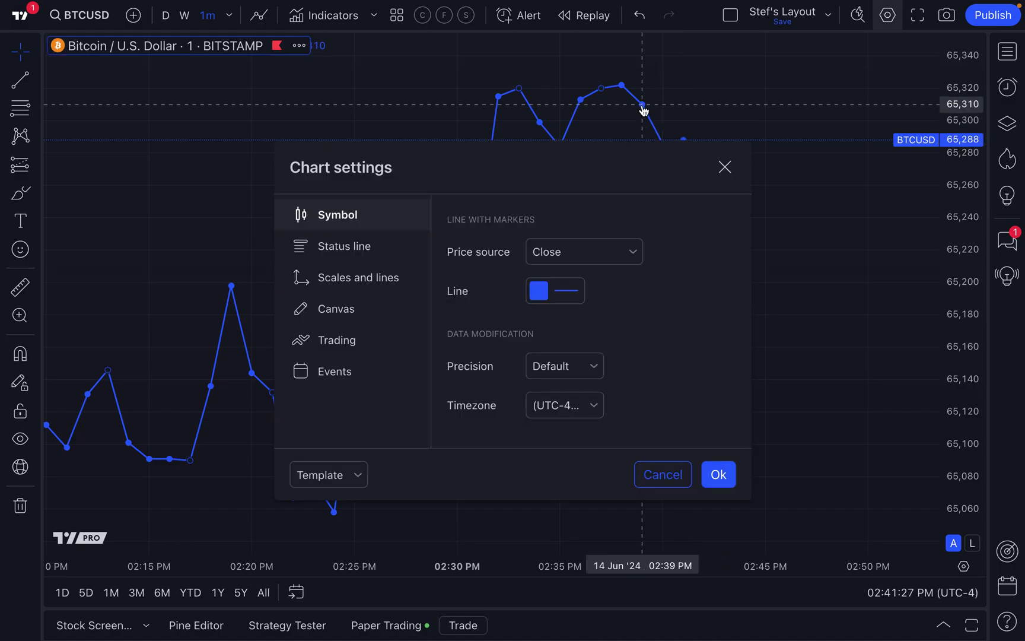
{"action": "left_click", "coordinate": [581, 252]}
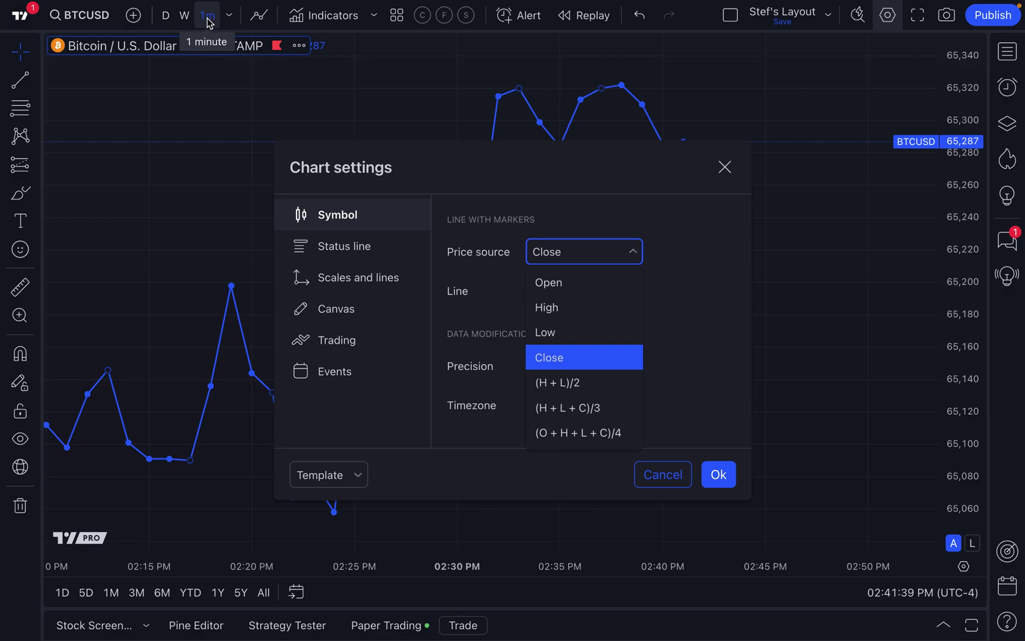
{"action": "left_click", "coordinate": [568, 382]}
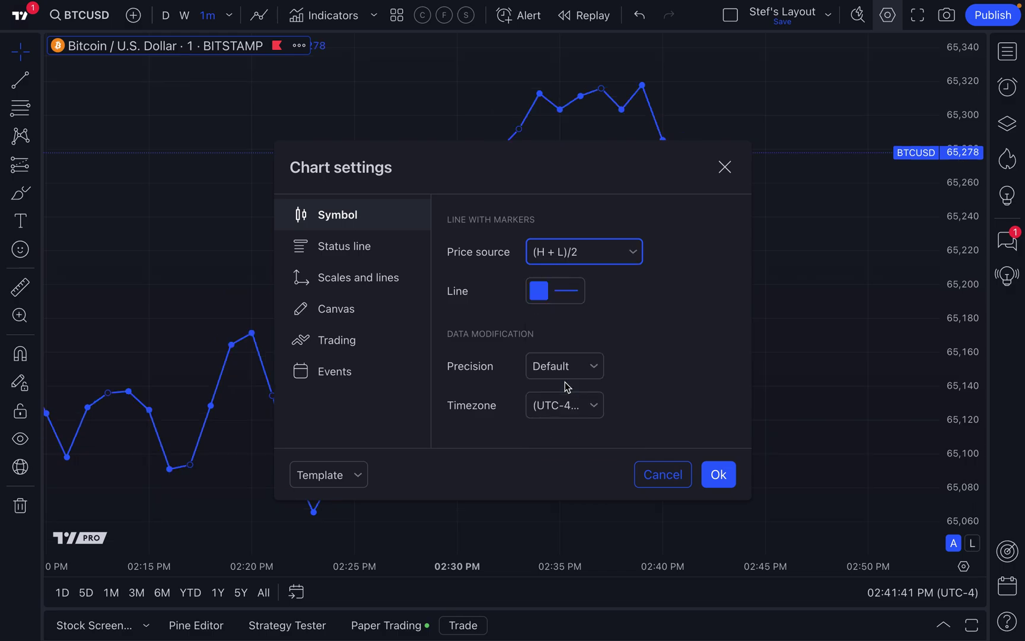
Set the marker line's color to white and apply the chart settings
{"action": "left_click", "coordinate": [569, 304]}
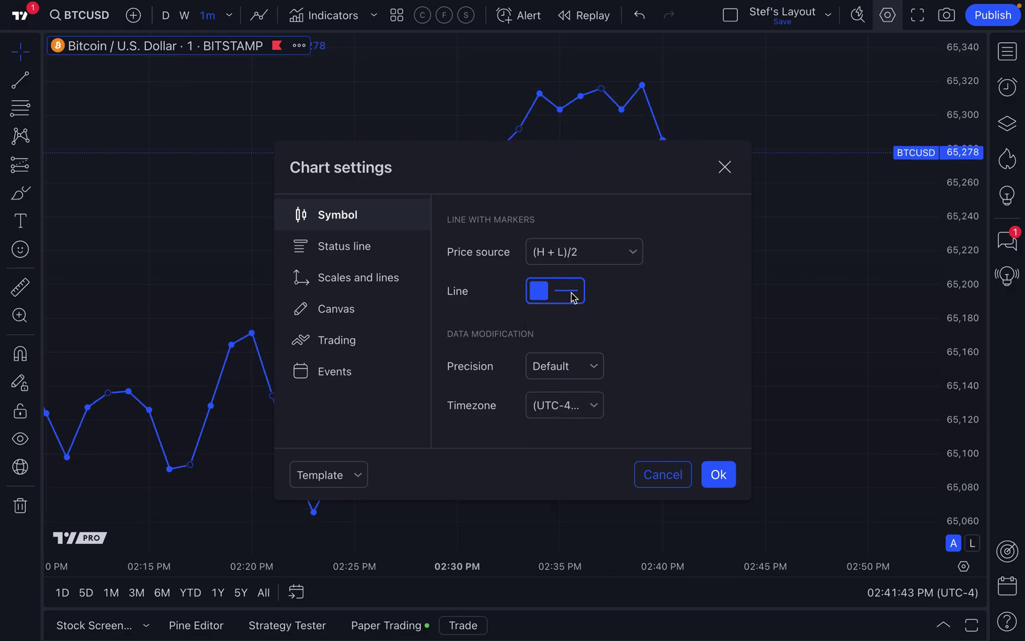
{"action": "left_click", "coordinate": [541, 322]}
{"action": "left_click", "coordinate": [664, 271]}
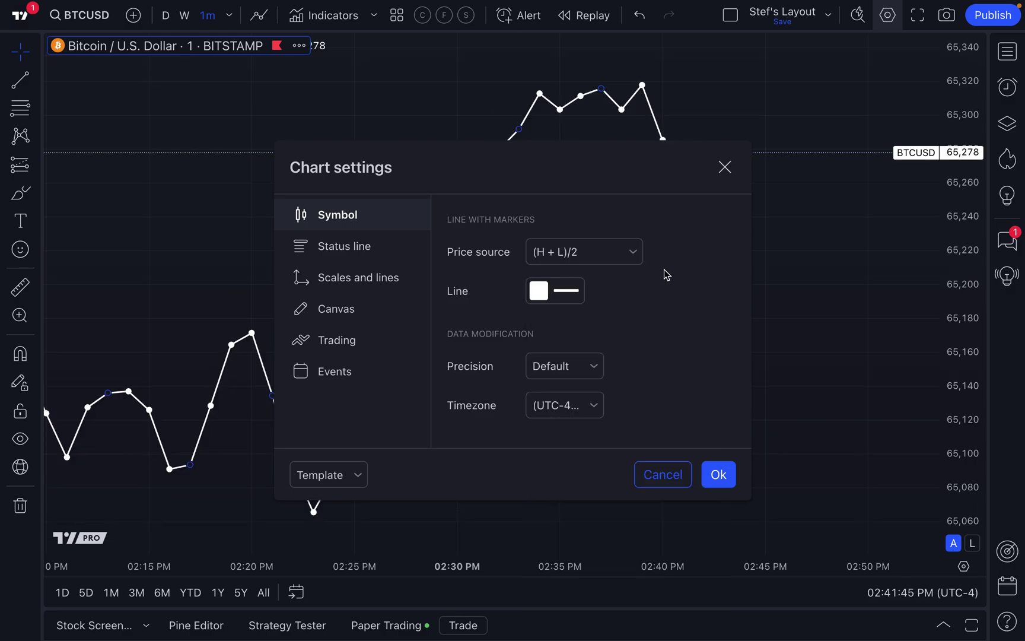
{"action": "left_click", "coordinate": [719, 474]}
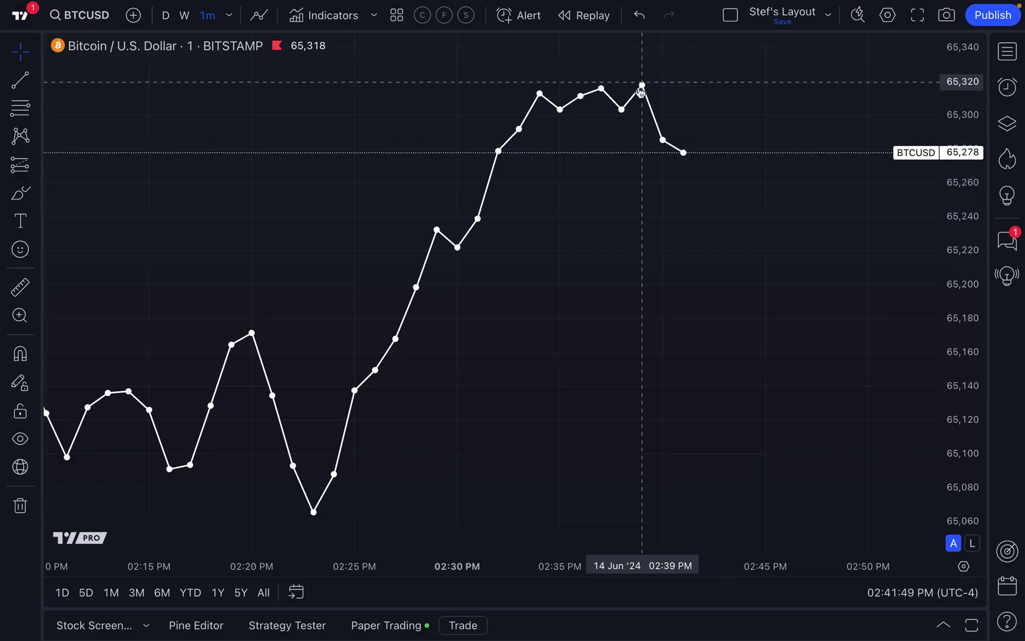
Switch the chart type to Step line and the interval to weekly
{"action": "left_click", "coordinate": [264, 25]}
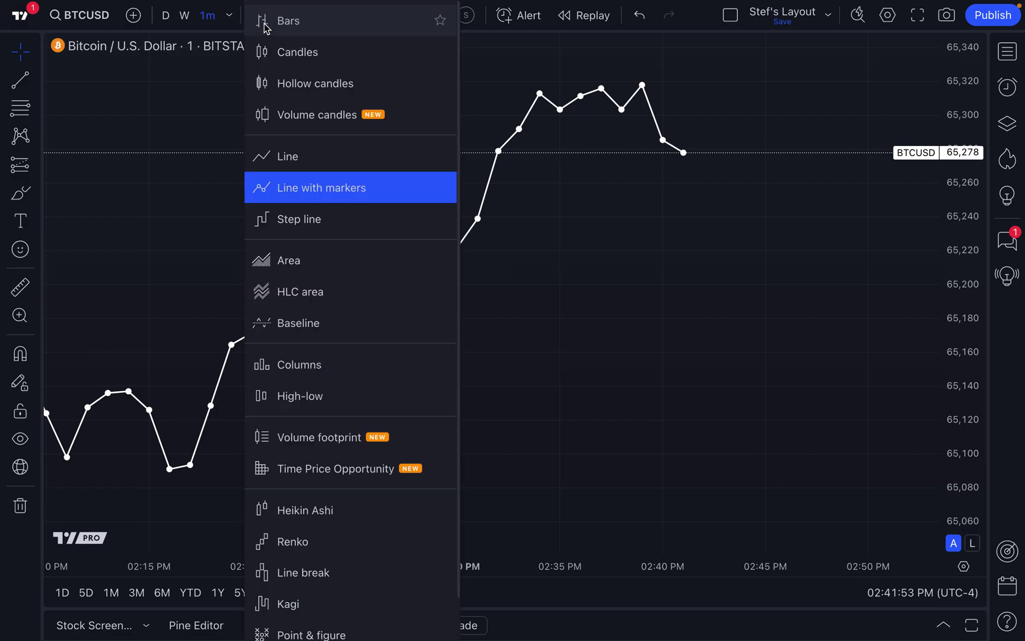
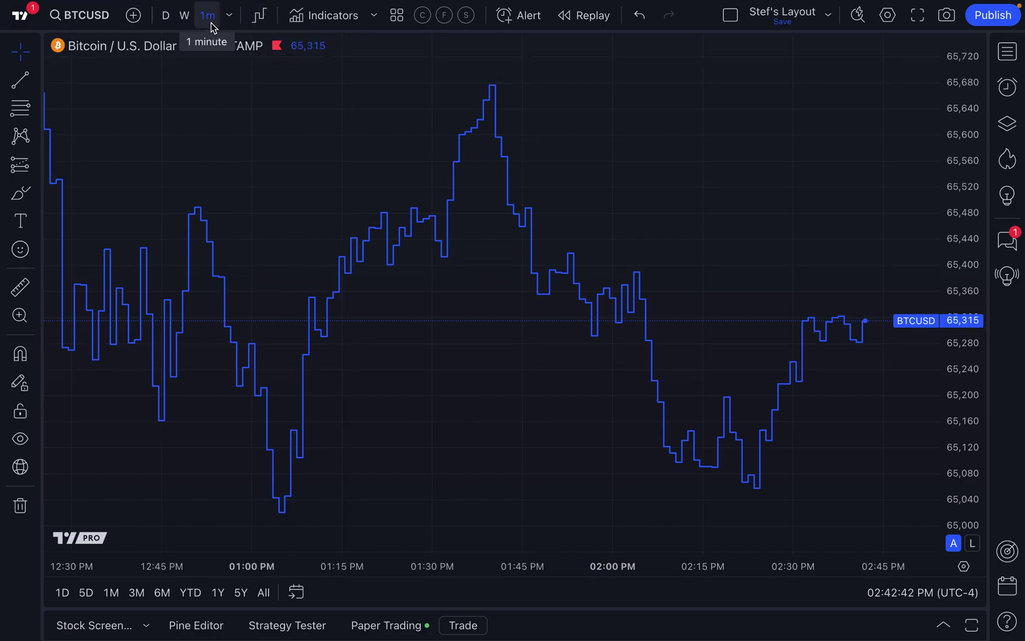
{"action": "left_click", "coordinate": [184, 17]}
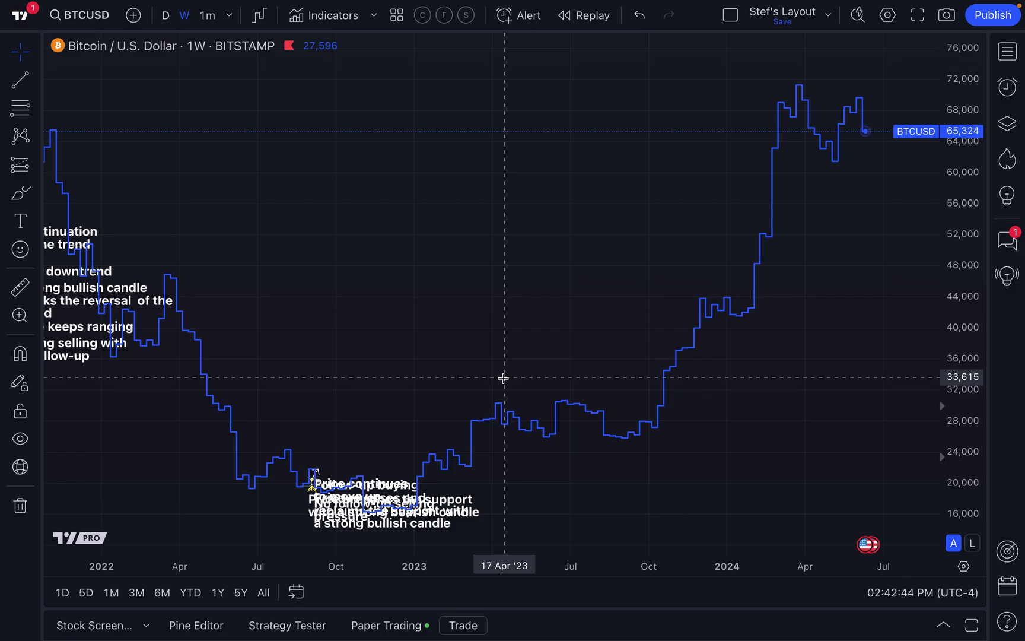
{"action": "scroll", "coordinate": [503, 377], "scroll_direction": "up", "scroll_amount": 10}
{"action": "scroll", "coordinate": [503, 378], "scroll_direction": "down", "scroll_amount": 3}
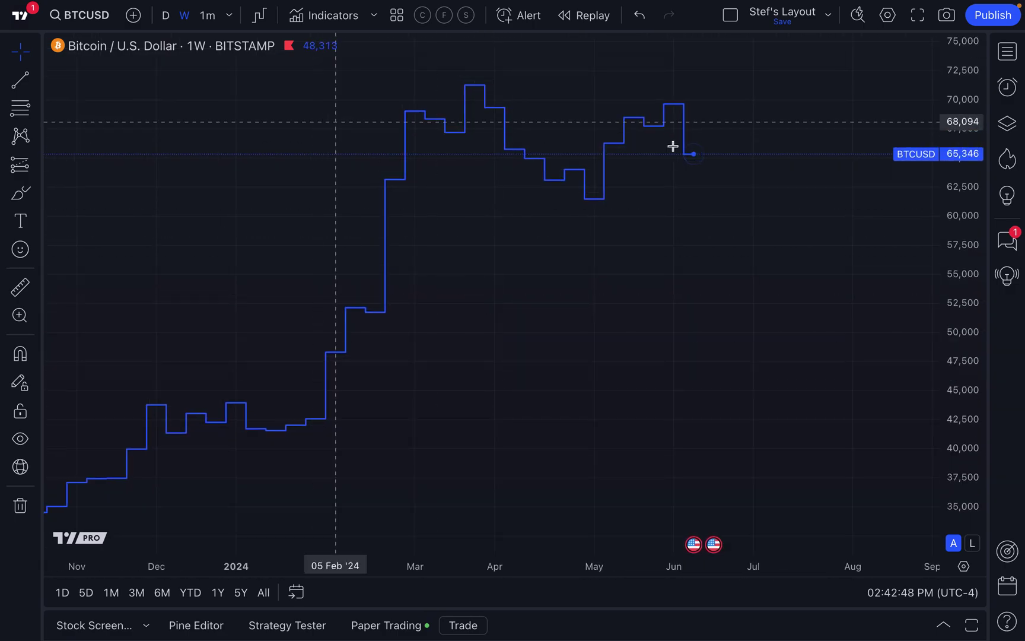
Compare the weekly Bitcoin chart styles by switching to Line and back to Step line
{"action": "left_click", "coordinate": [265, 22]}
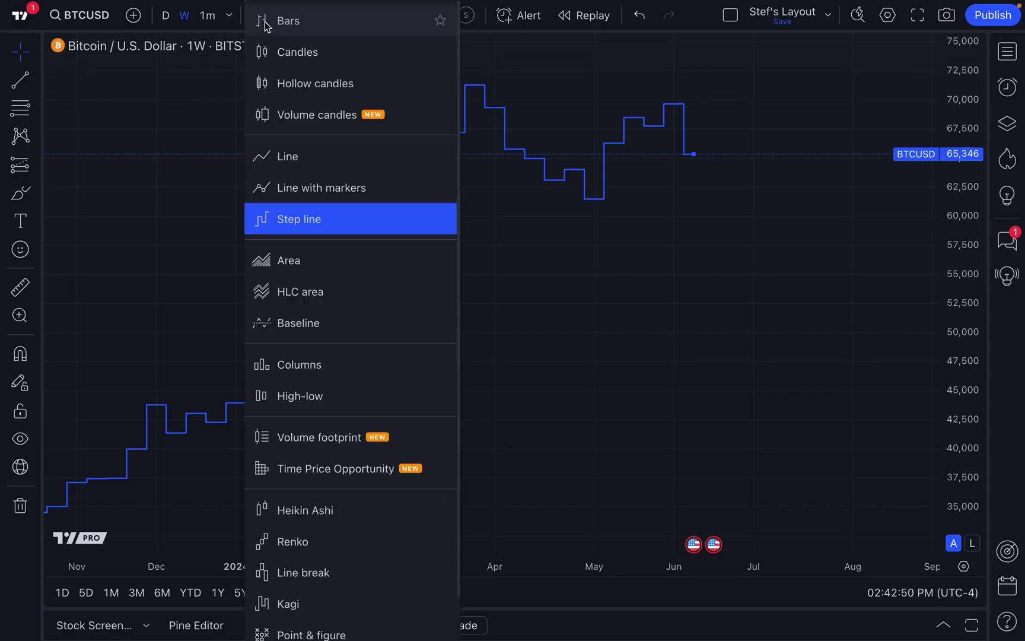
{"action": "left_click", "coordinate": [299, 169]}
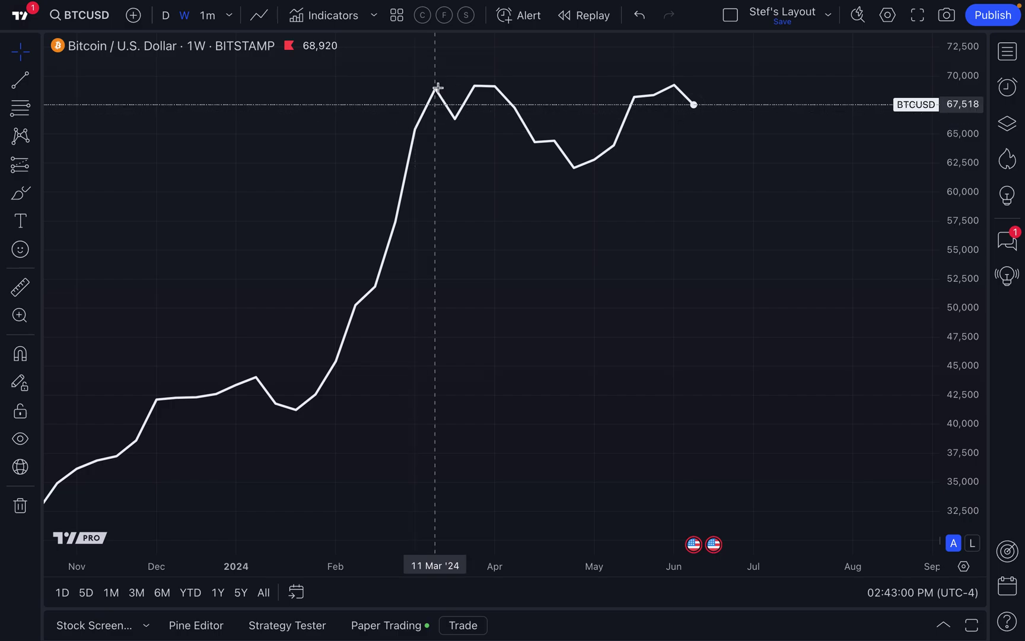
{"action": "left_click", "coordinate": [259, 17]}
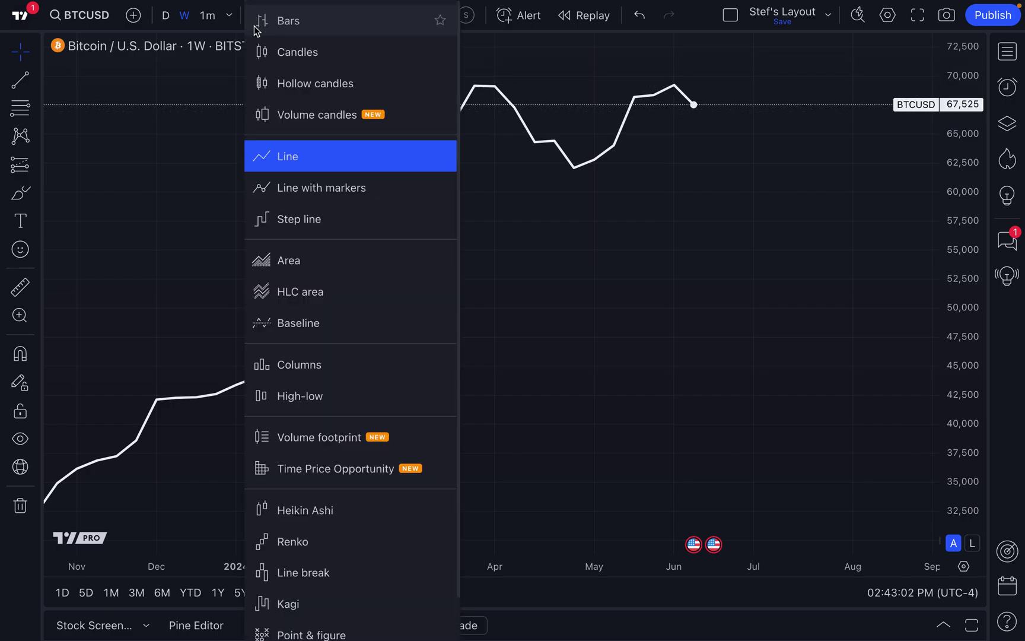
{"action": "left_click", "coordinate": [305, 220]}
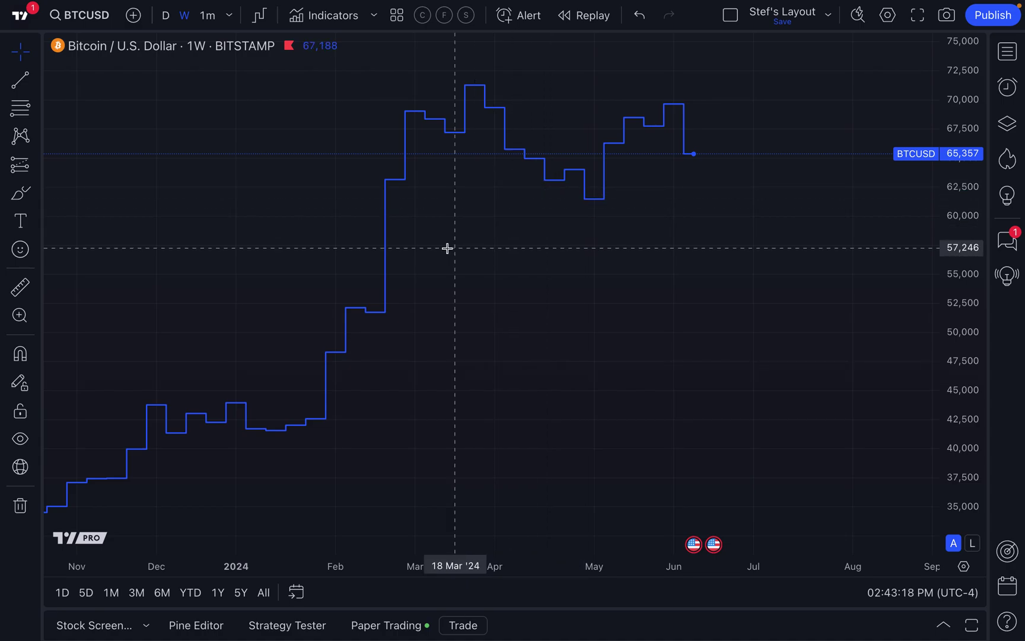
{"action": "scroll", "coordinate": [446, 248], "scroll_direction": "left", "scroll_amount": 5}
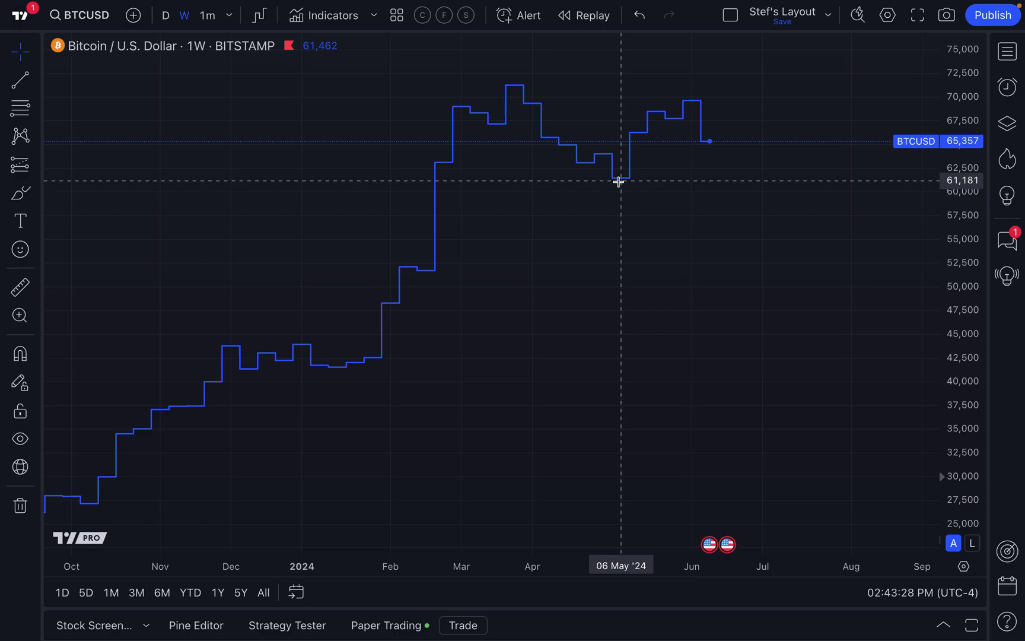
Change the chart type to Line, examine the recent months from February to June, and restore Step line
{"action": "left_click", "coordinate": [259, 16]}
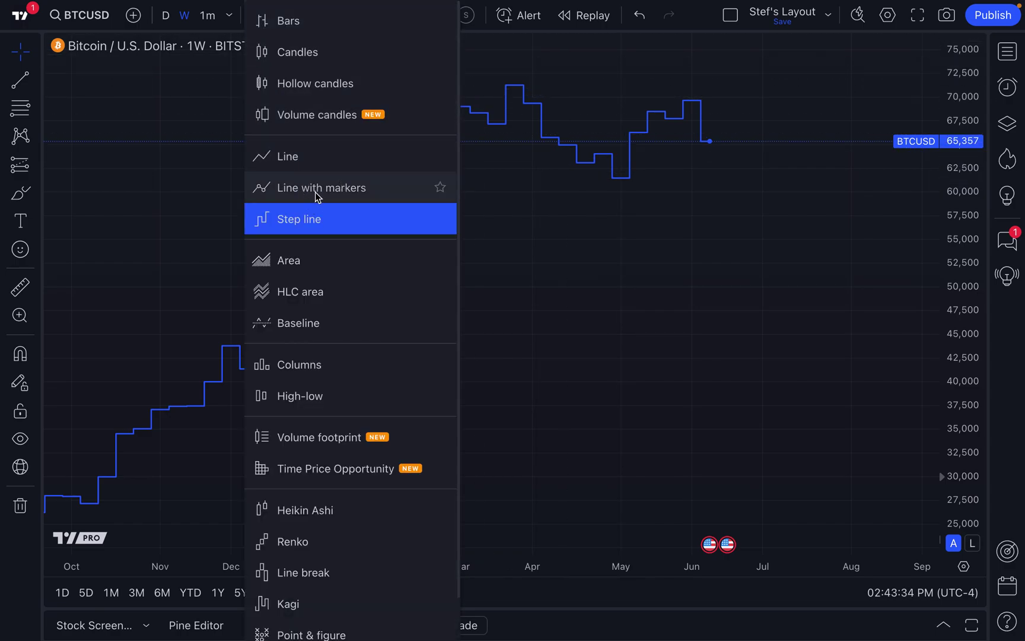
{"action": "left_click", "coordinate": [292, 161]}
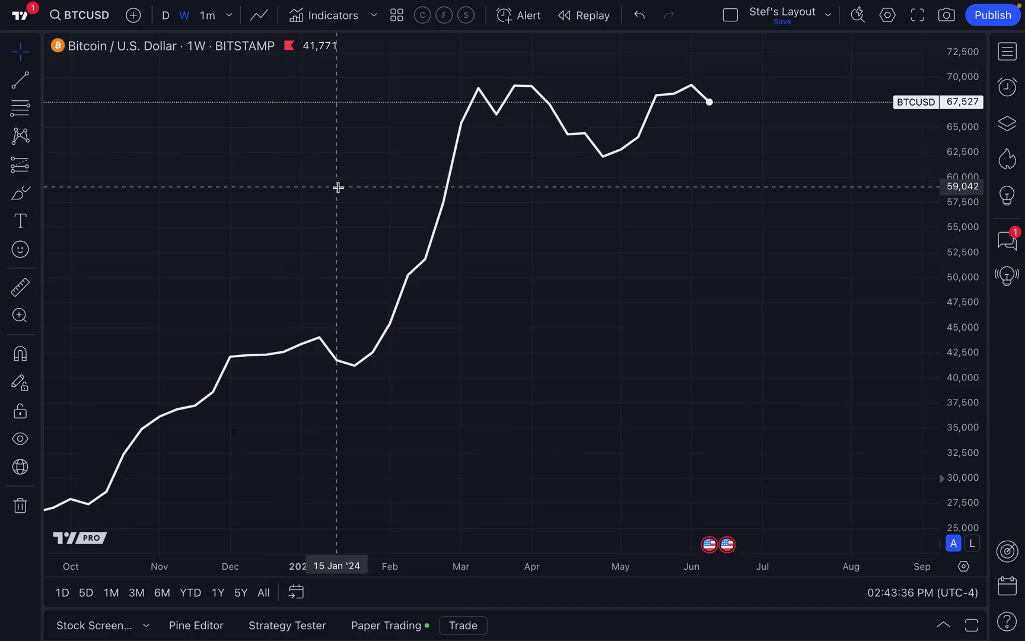
{"action": "scroll", "coordinate": [339, 187], "scroll_direction": "right", "scroll_amount": 10}
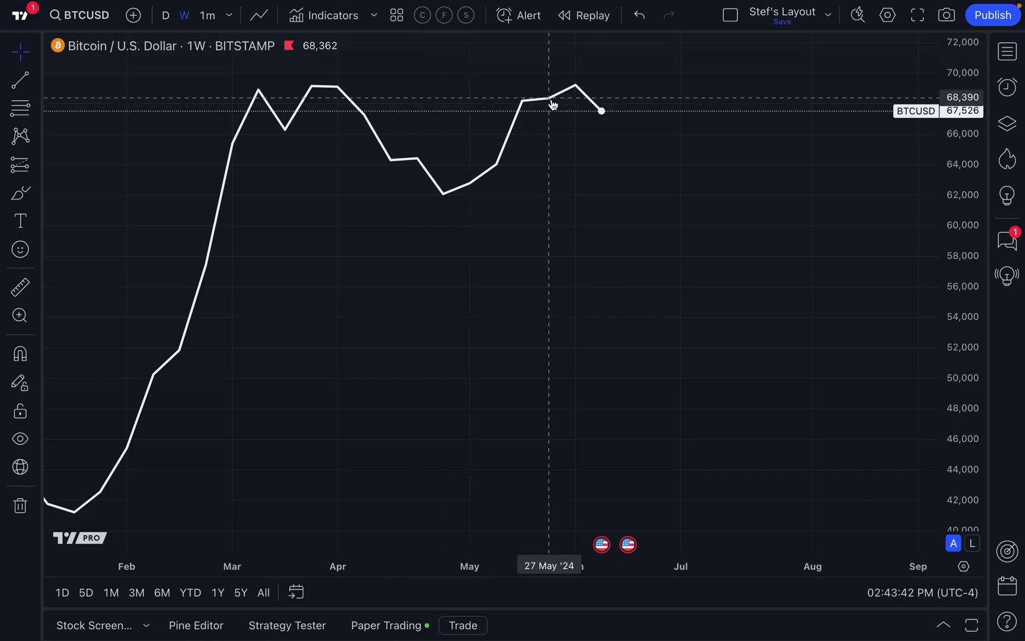
{"action": "left_click", "coordinate": [259, 15]}
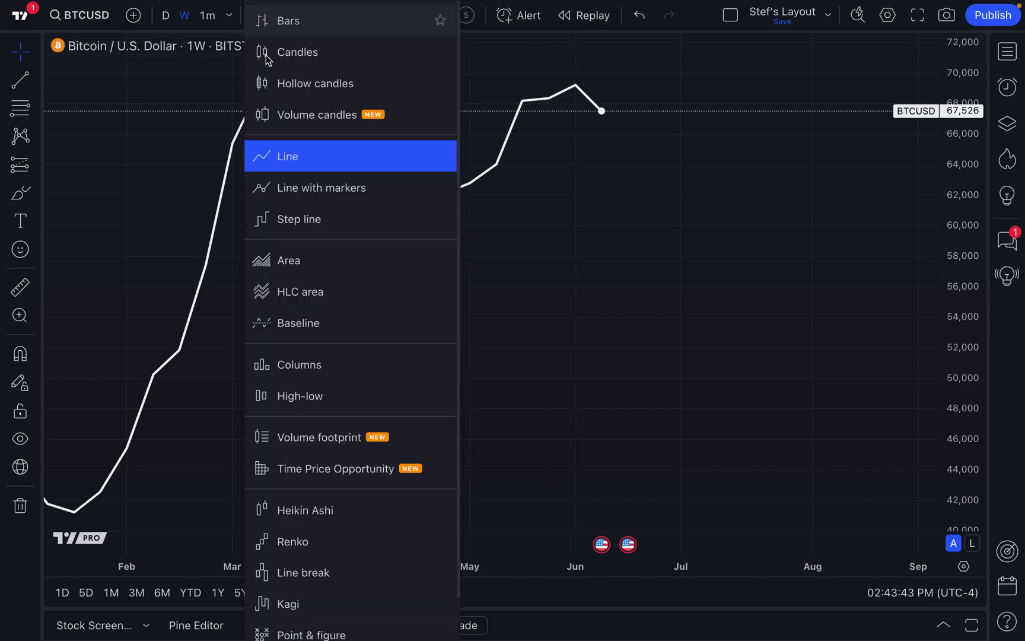
{"action": "left_click", "coordinate": [302, 220]}
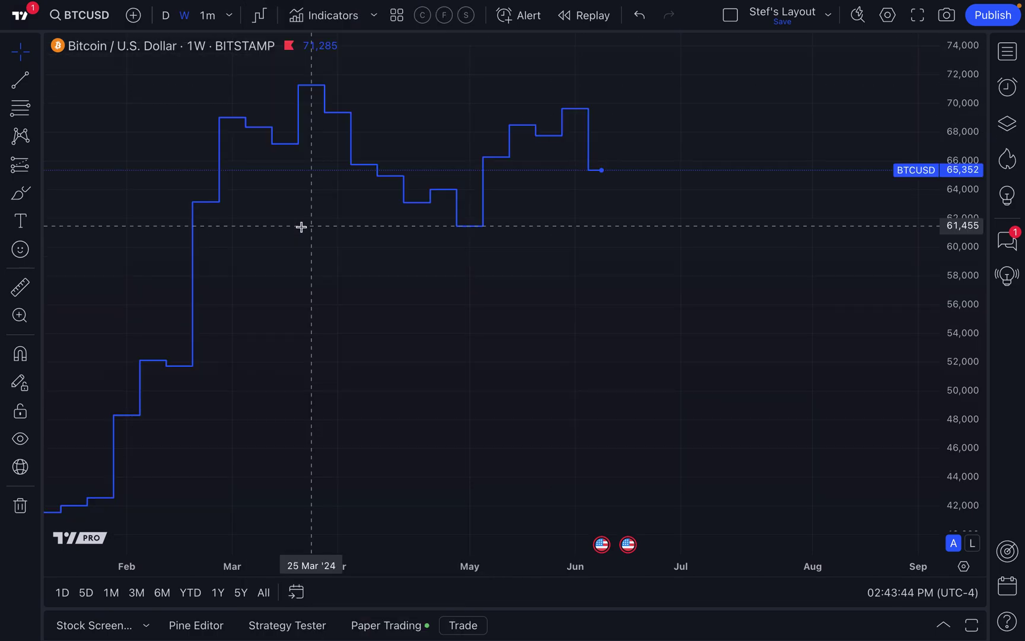
Select Close as the step line's price source and apply the chart settings
{"action": "double_click", "coordinate": [383, 180]}
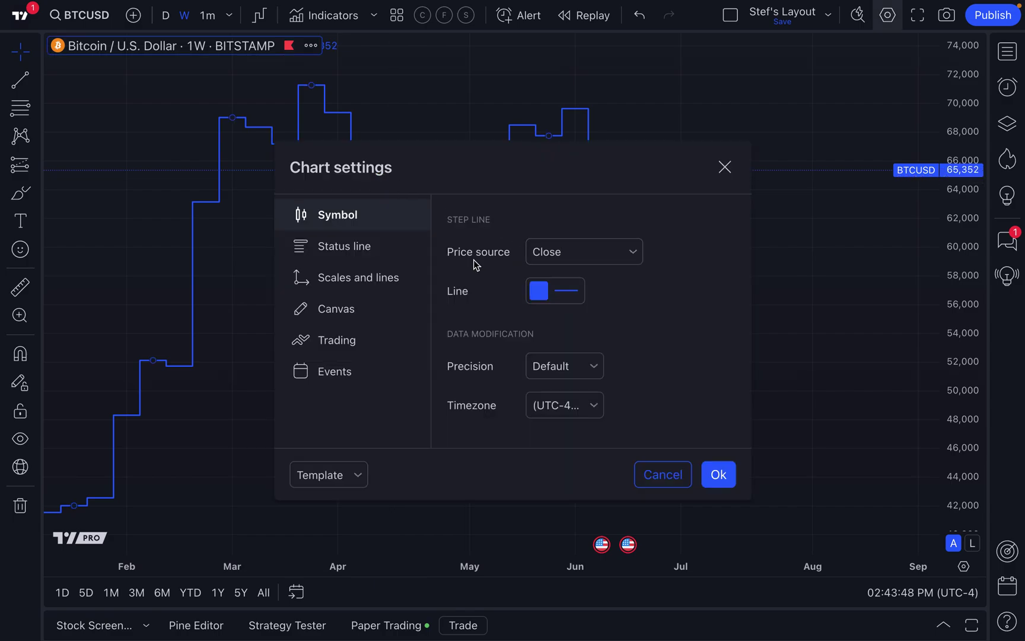
{"action": "left_click", "coordinate": [590, 251]}
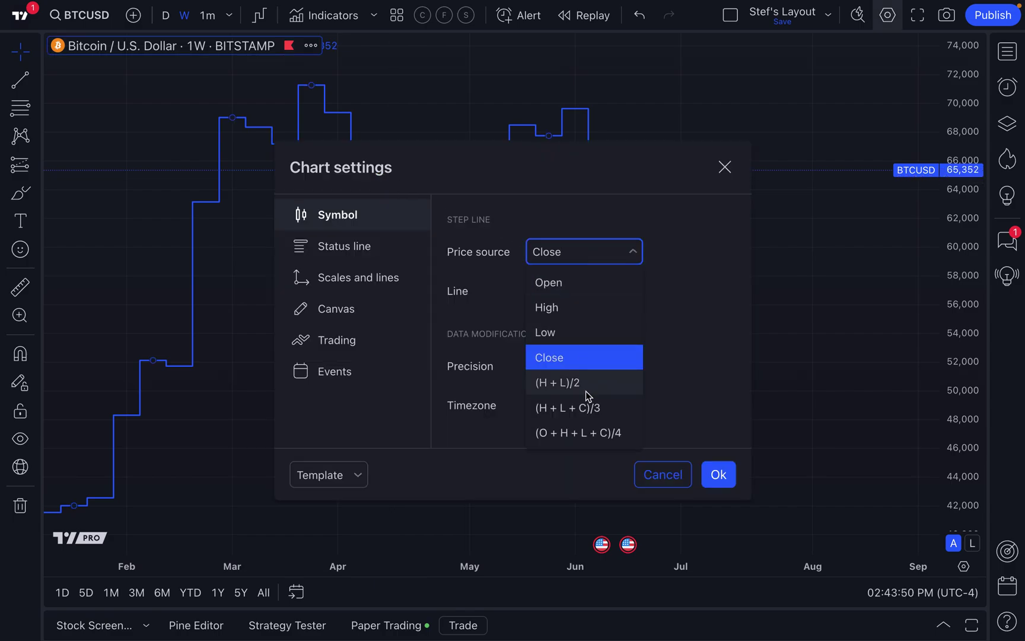
{"action": "left_click", "coordinate": [563, 357]}
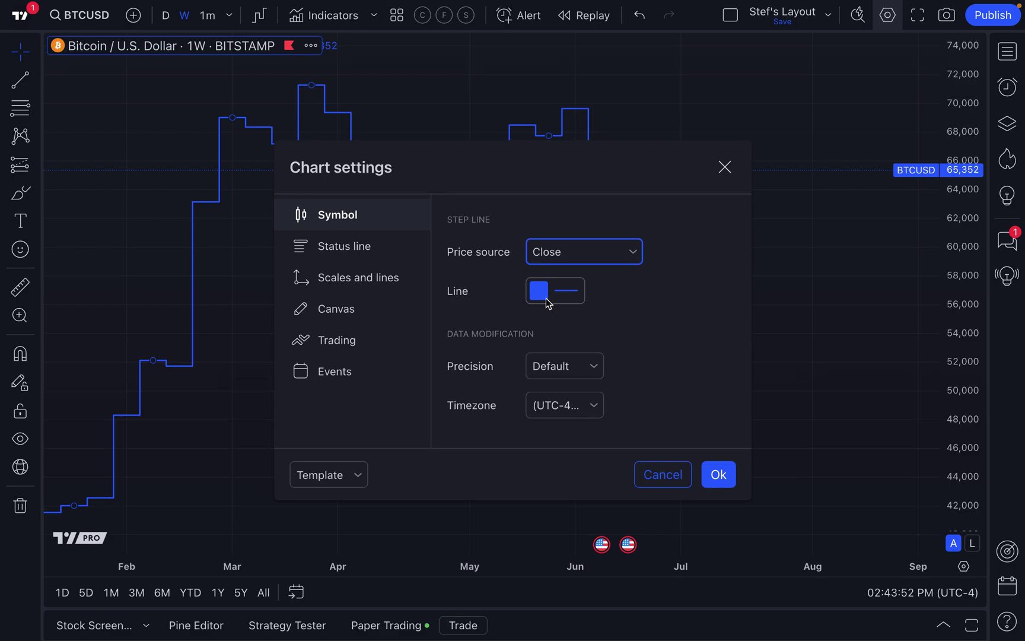
{"action": "left_click", "coordinate": [719, 474]}
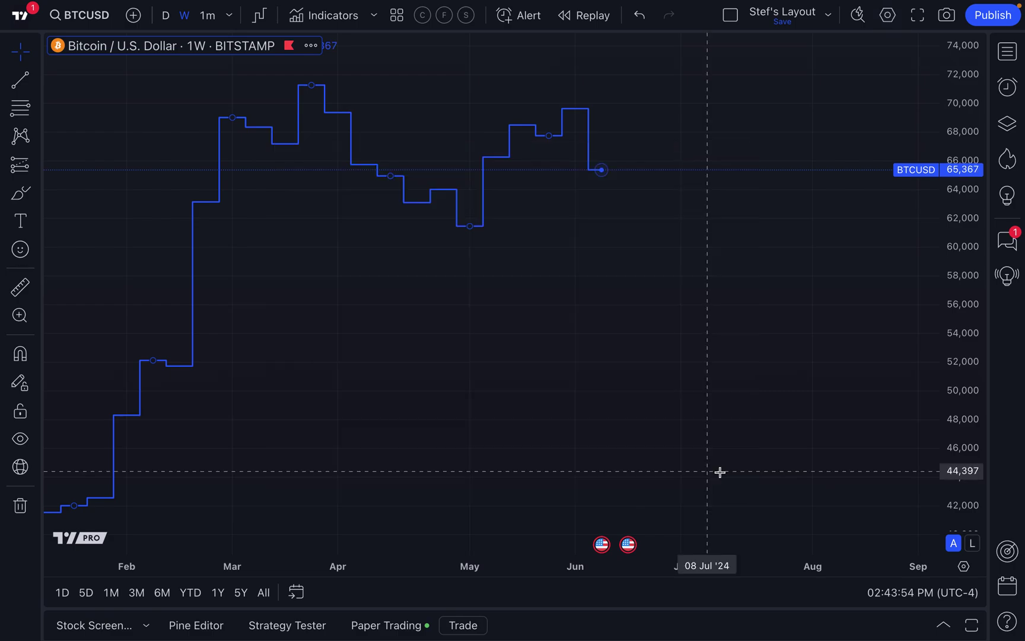
Set the weekly Bitcoin chart type to Line
{"action": "left_click", "coordinate": [261, 16]}
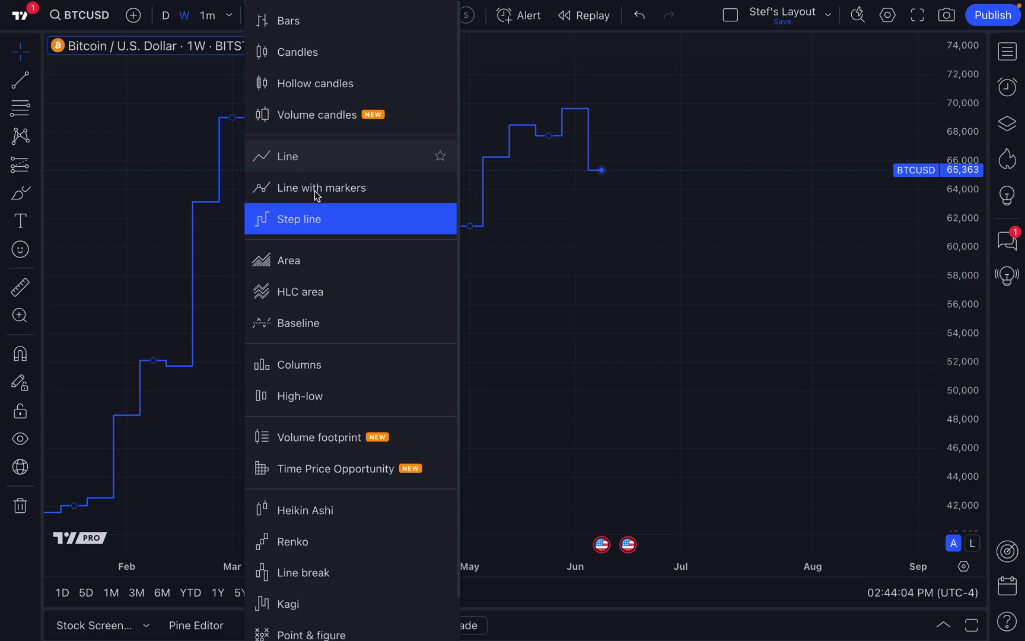
{"action": "left_click", "coordinate": [299, 156]}
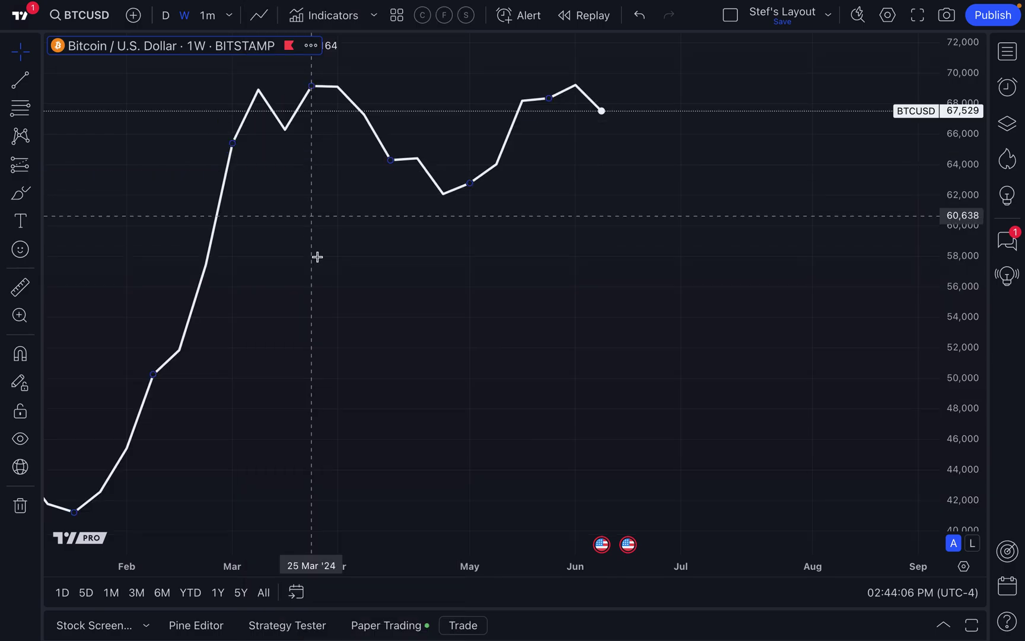
{"action": "scroll", "coordinate": [317, 257], "scroll_direction": "up", "scroll_amount": 2}
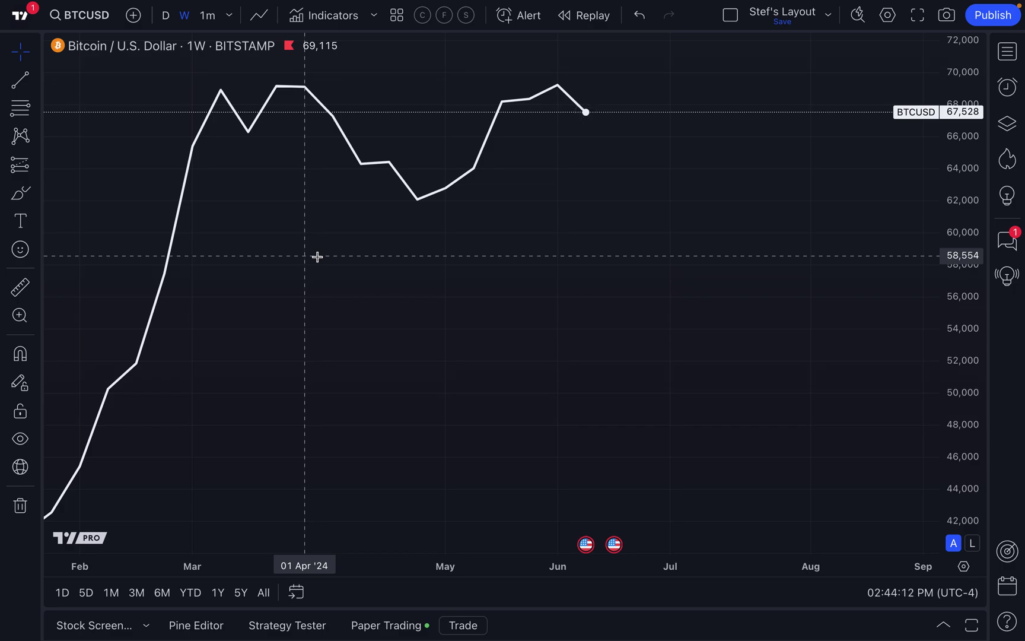
{"action": "scroll", "coordinate": [317, 256], "scroll_direction": "down", "scroll_amount": 2}
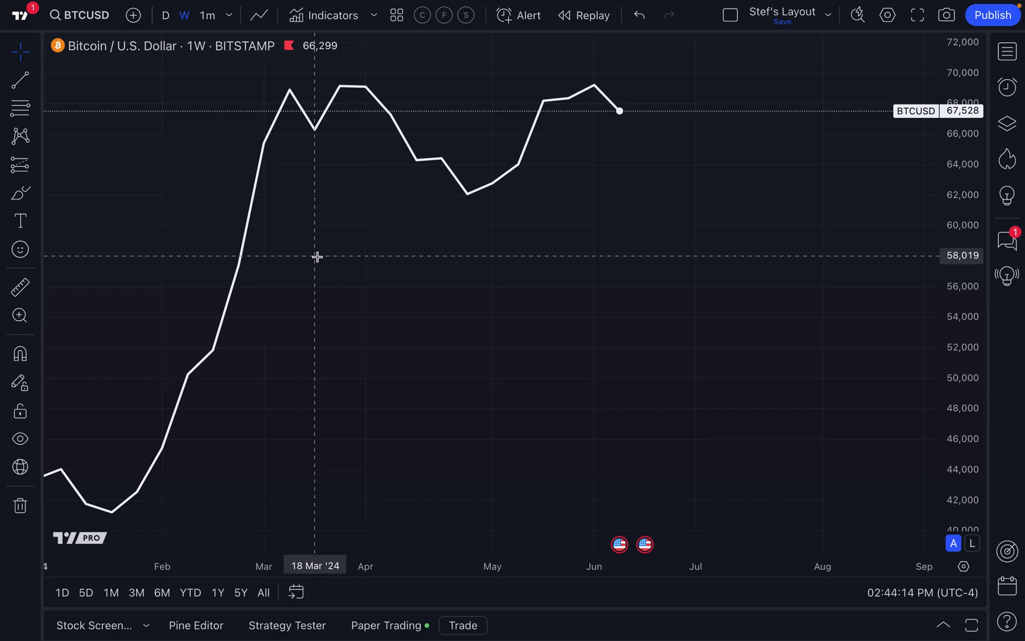